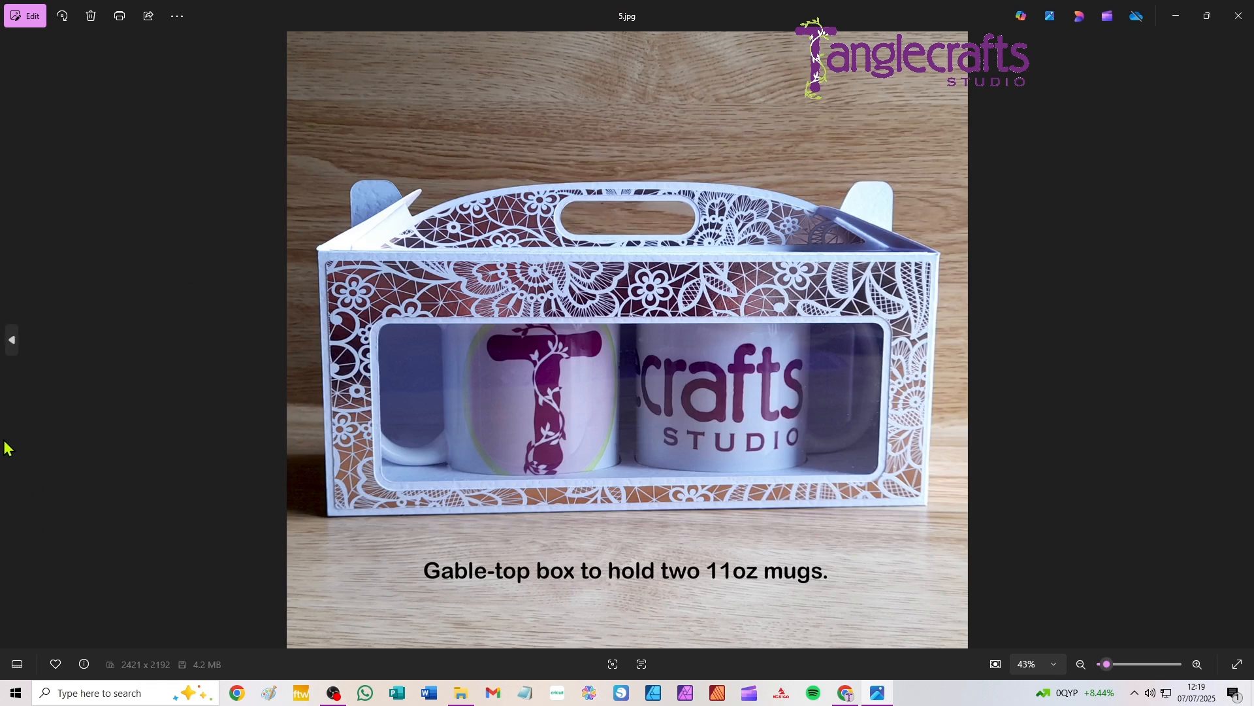
# Step: Look through the product photos of the two-mug gable box, including its locking base, decorative panels, inserts and patterned version
pyautogui.click(13, 341)
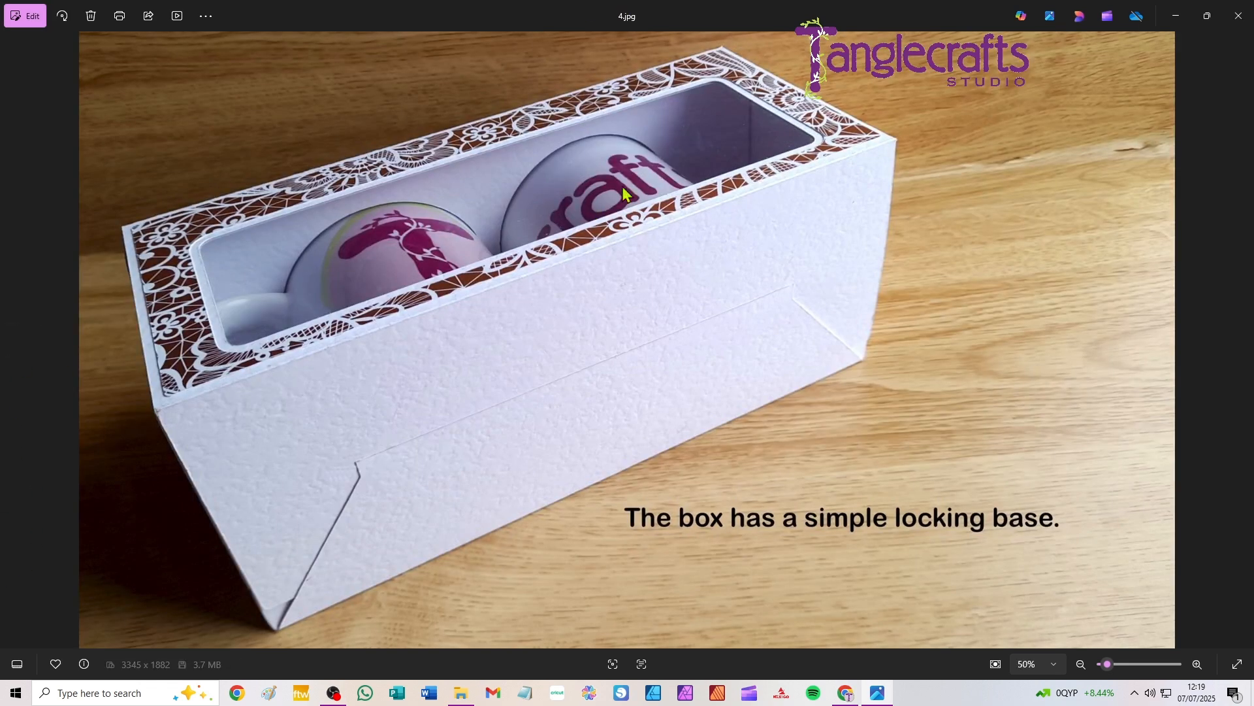
pyautogui.click(13, 341)
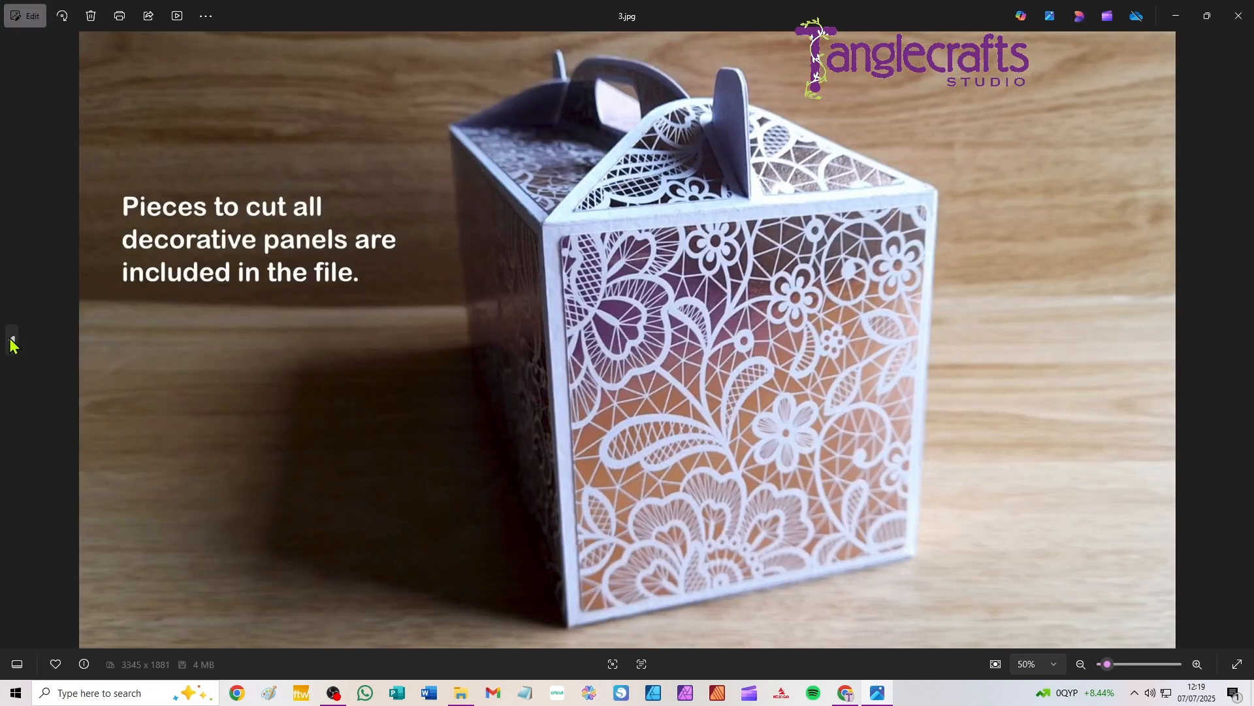
pyautogui.click(13, 341)
pyautogui.click(13, 341)
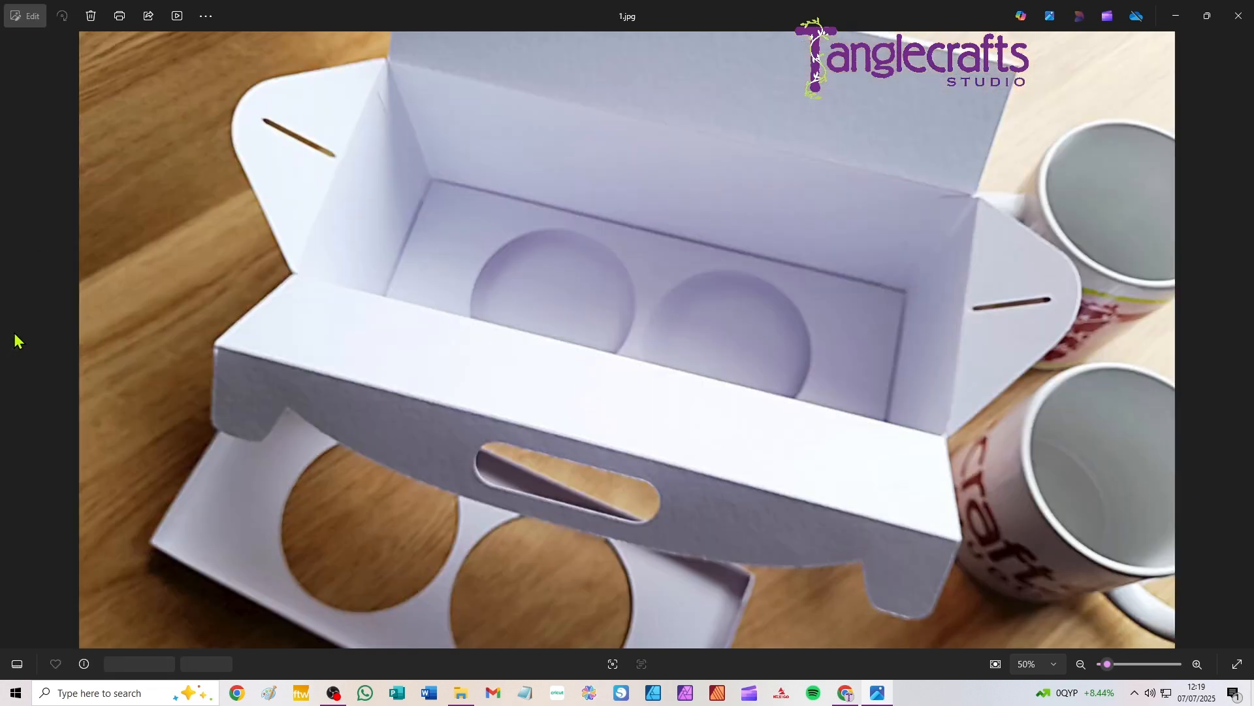
pyautogui.click(1242, 341)
pyautogui.click(1242, 341)
pyautogui.click(1243, 341)
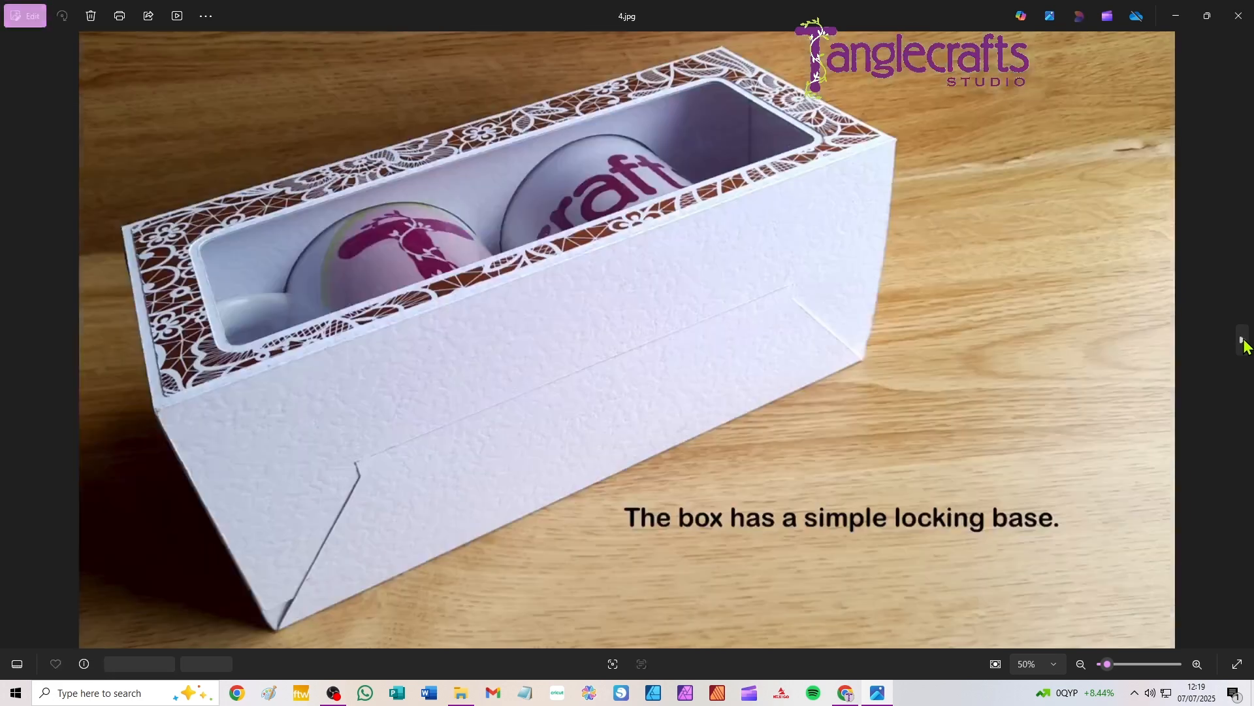
pyautogui.click(1243, 341)
pyautogui.click(1243, 341)
pyautogui.click(1242, 341)
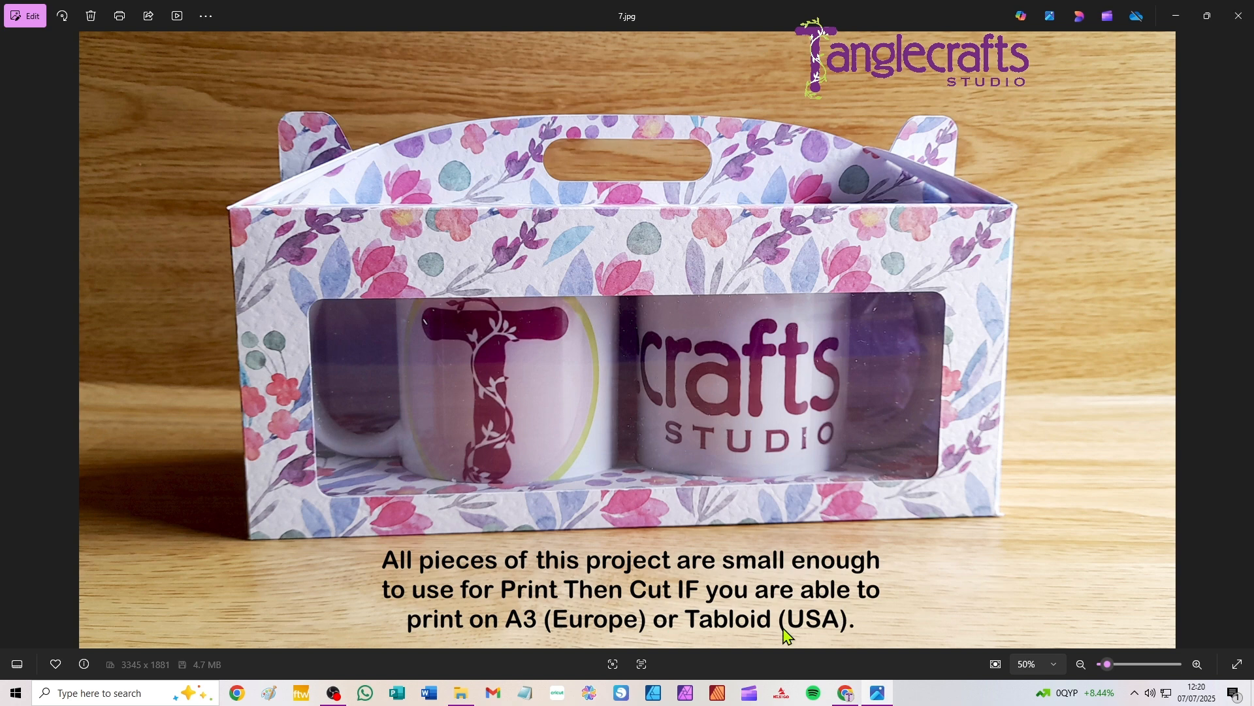
pyautogui.click(1243, 340)
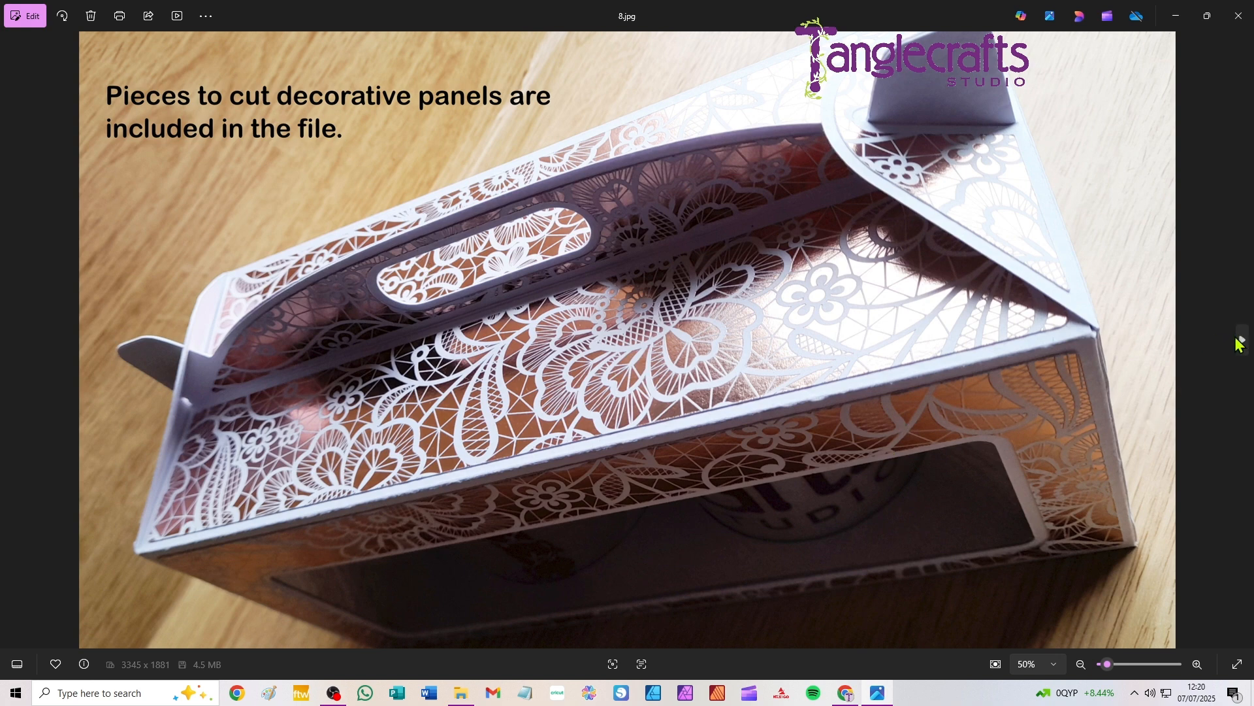
pyautogui.click(1242, 341)
# Step: Review the photos of the open box again, examining how the top and bottom inserts hold the two mugs
pyautogui.click(13, 343)
pyautogui.click(13, 343)
pyautogui.click(13, 343)
pyautogui.click(13, 343)
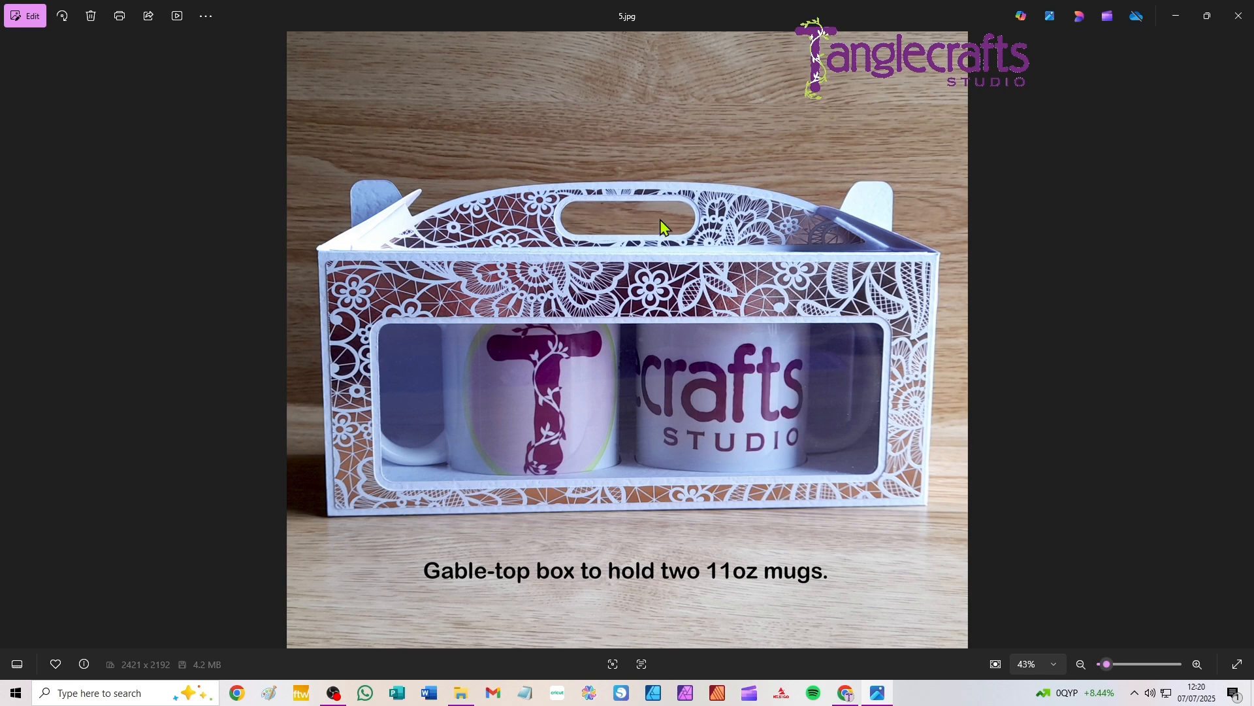
pyautogui.click(1245, 347)
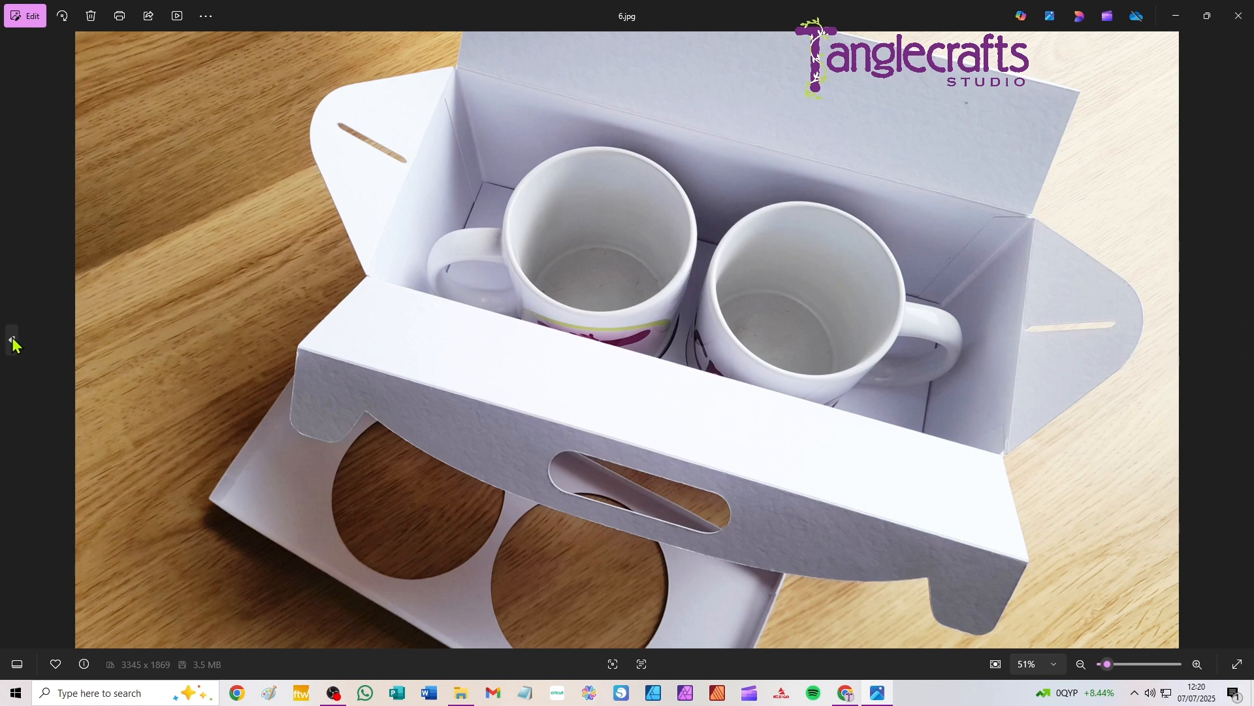
pyautogui.click(10, 340)
pyautogui.click(11, 341)
pyautogui.click(11, 342)
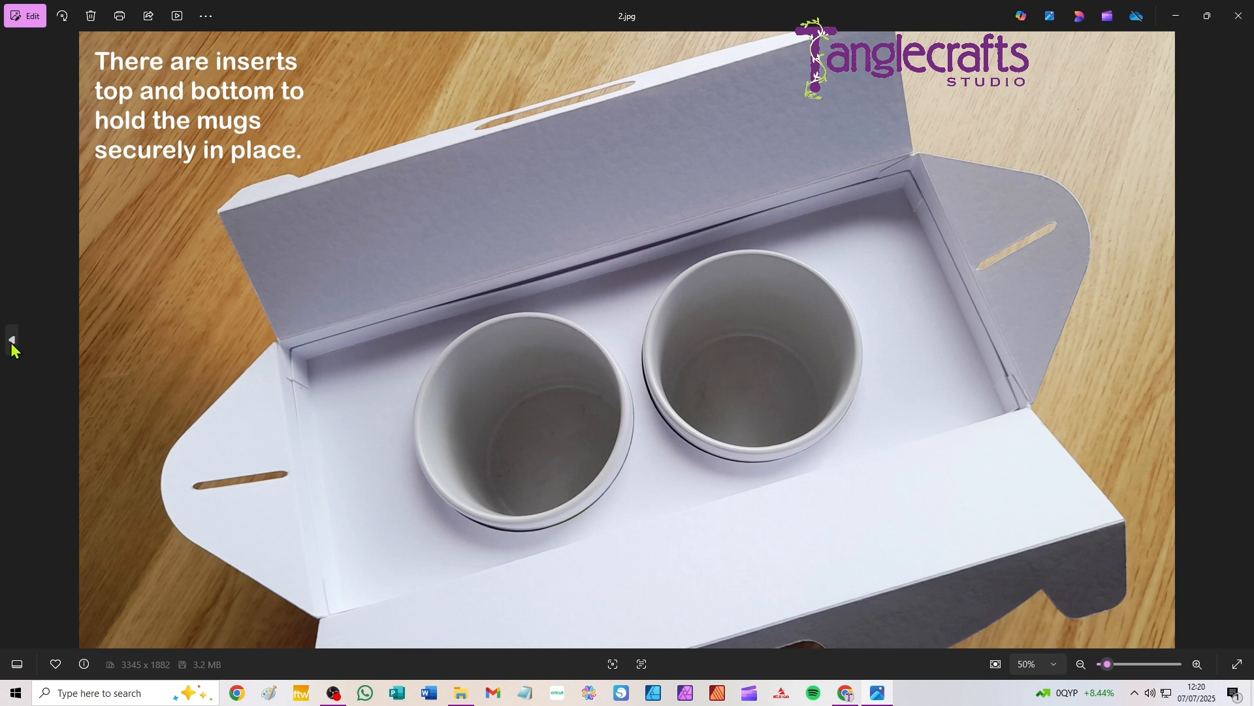
pyautogui.click(11, 345)
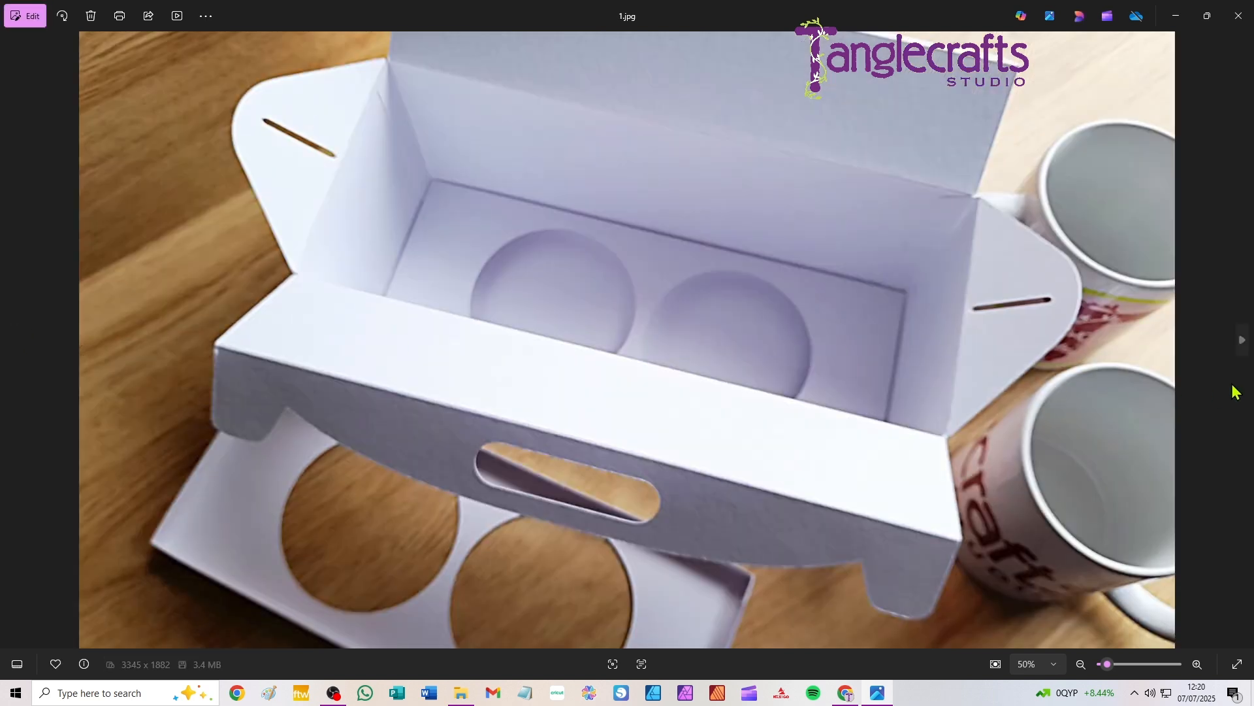
pyautogui.click(1243, 343)
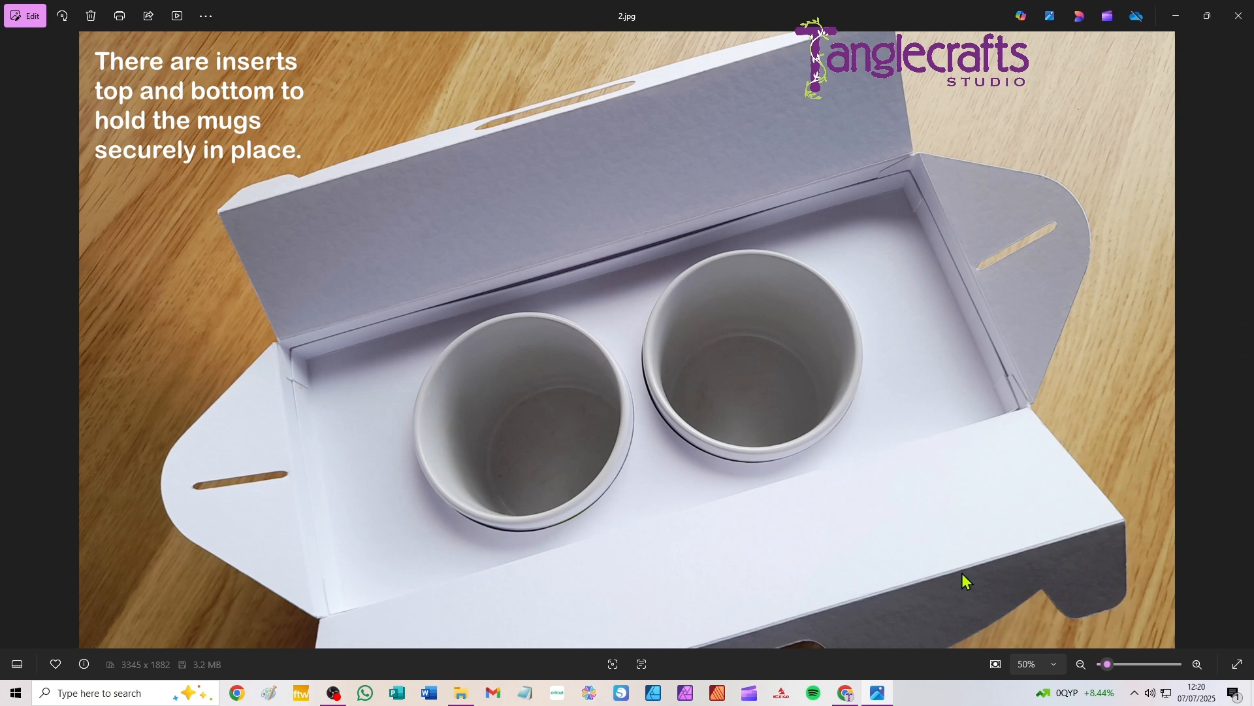
# Step: Switch to Cricut Design Space, start a new project and browse for an image file to upload
pyautogui.click(559, 694)
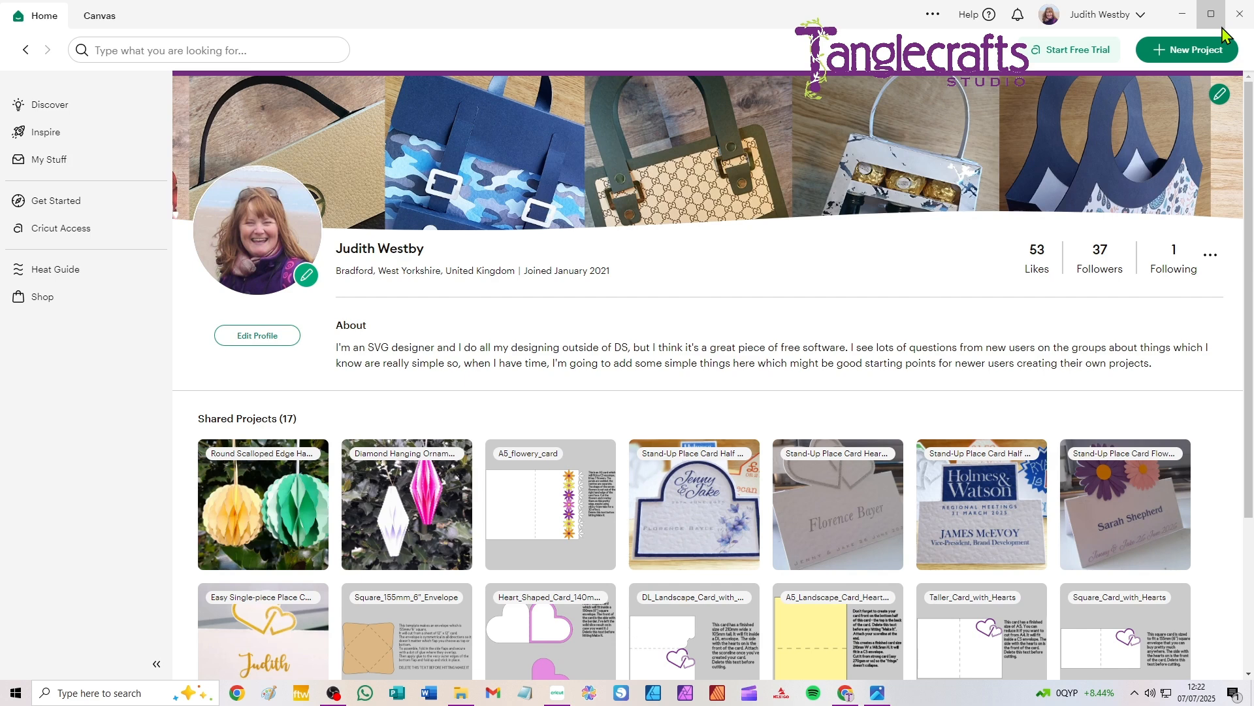
pyautogui.click(1180, 57)
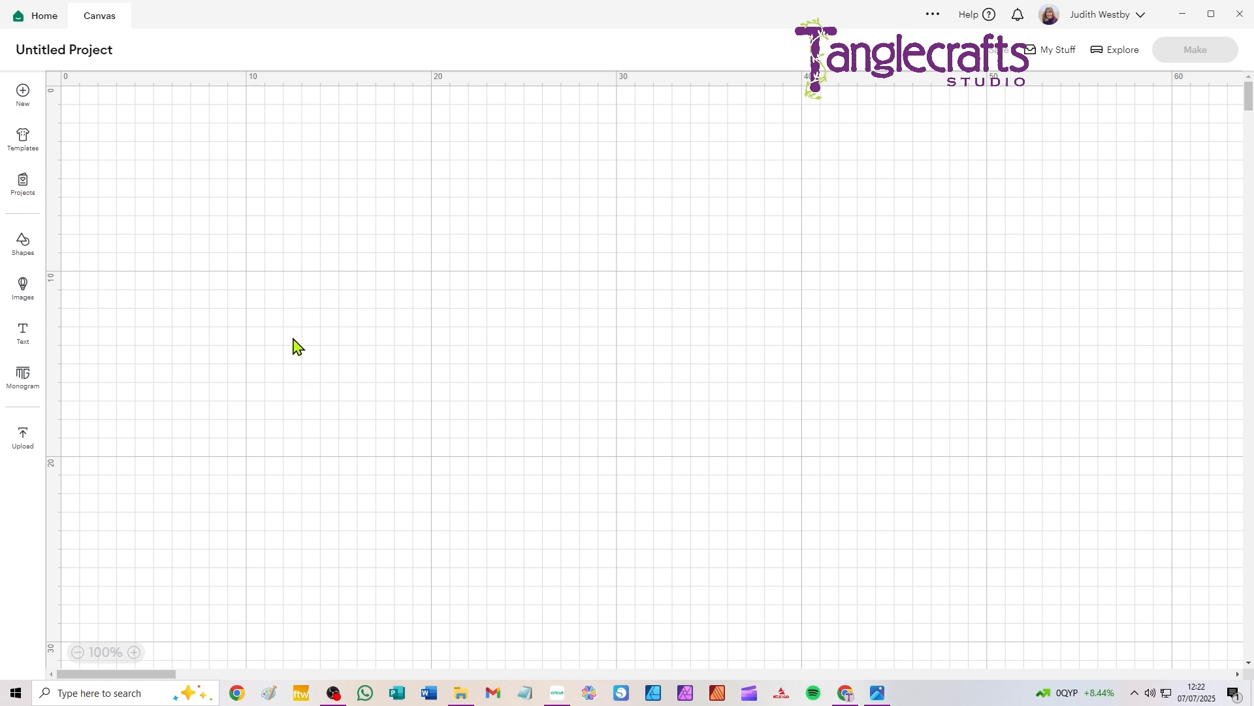
pyautogui.click(20, 441)
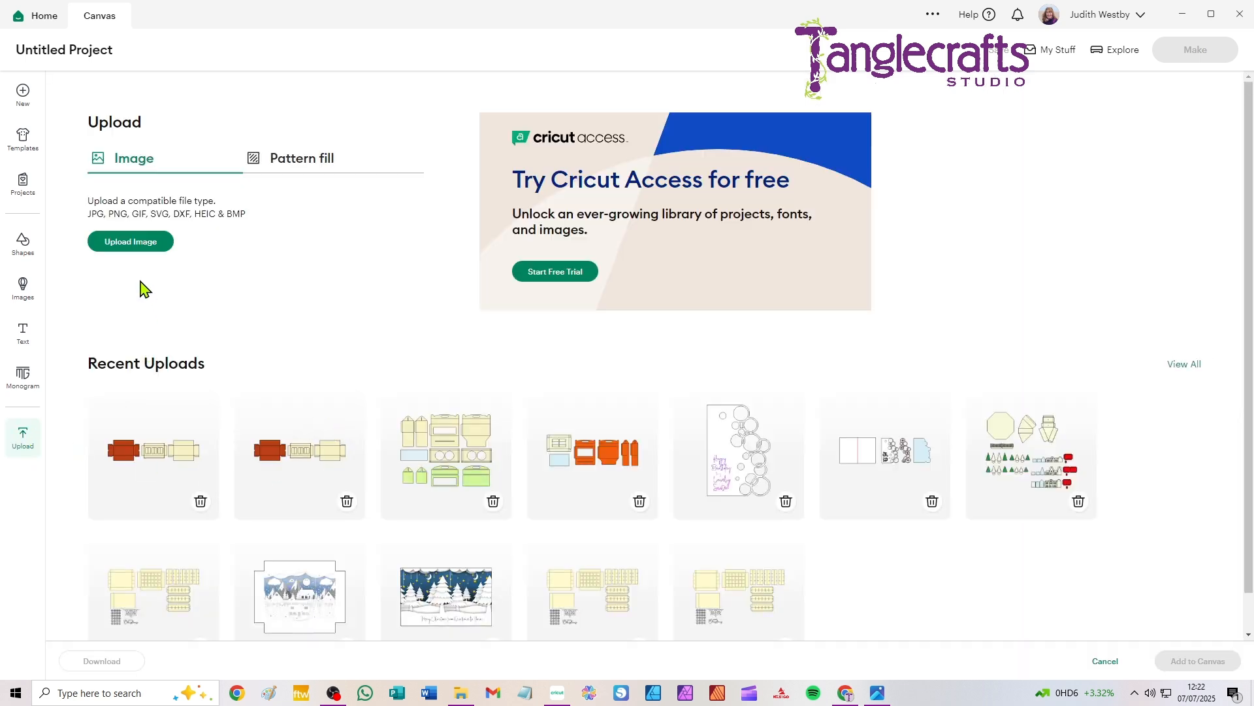
pyautogui.click(123, 247)
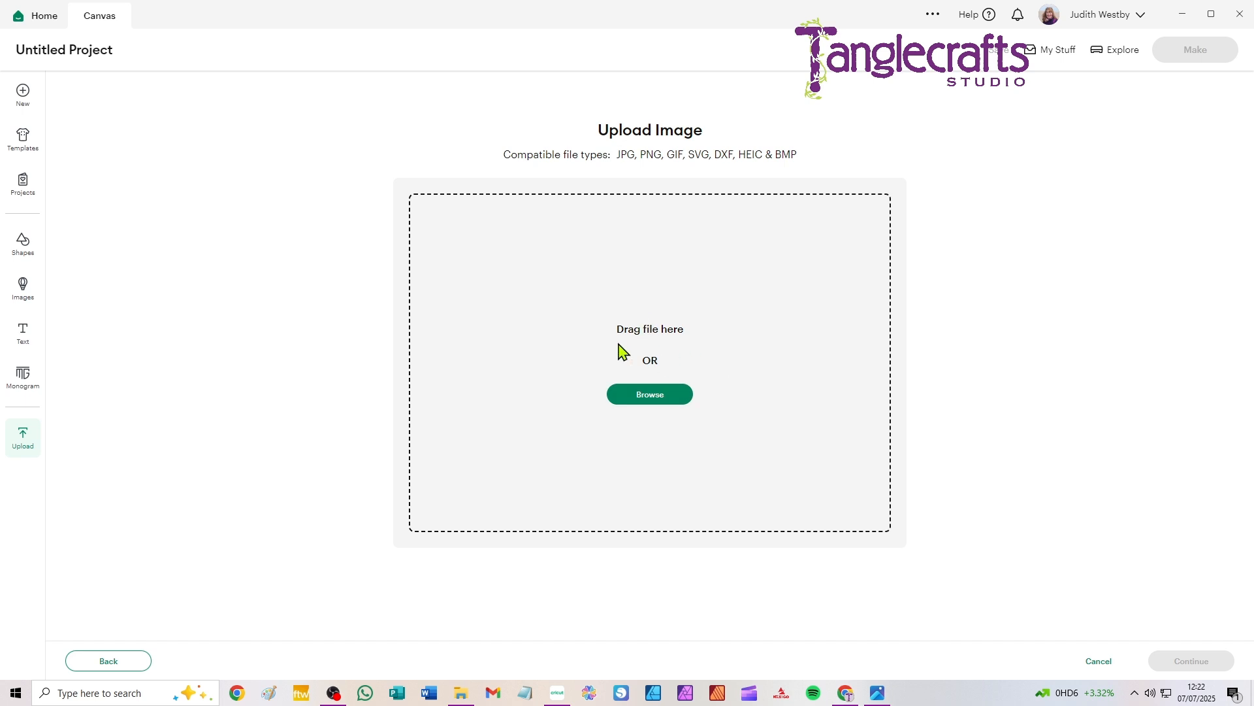
pyautogui.click(649, 395)
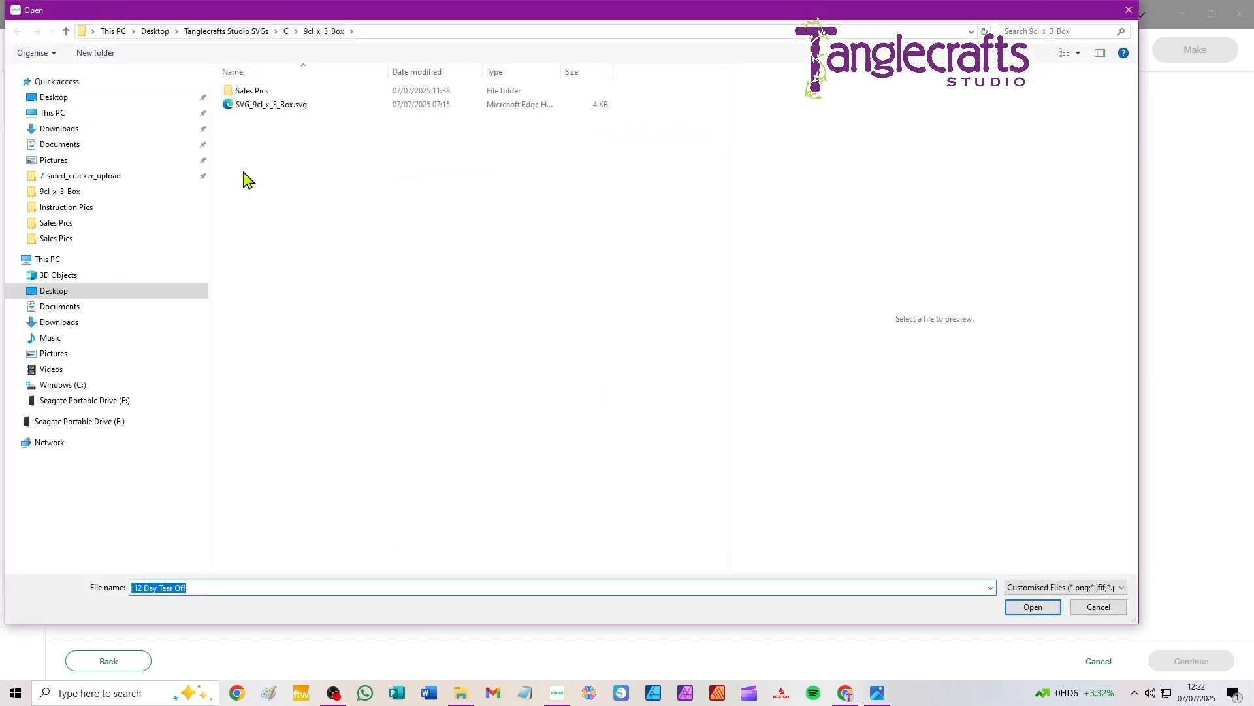
# Step: Open 2_Mug_Box.svg from the 2_Mug_Box_like Chocs Box folder inside the M folder of Tanglecrafts Studio SVGs
pyautogui.click(228, 34)
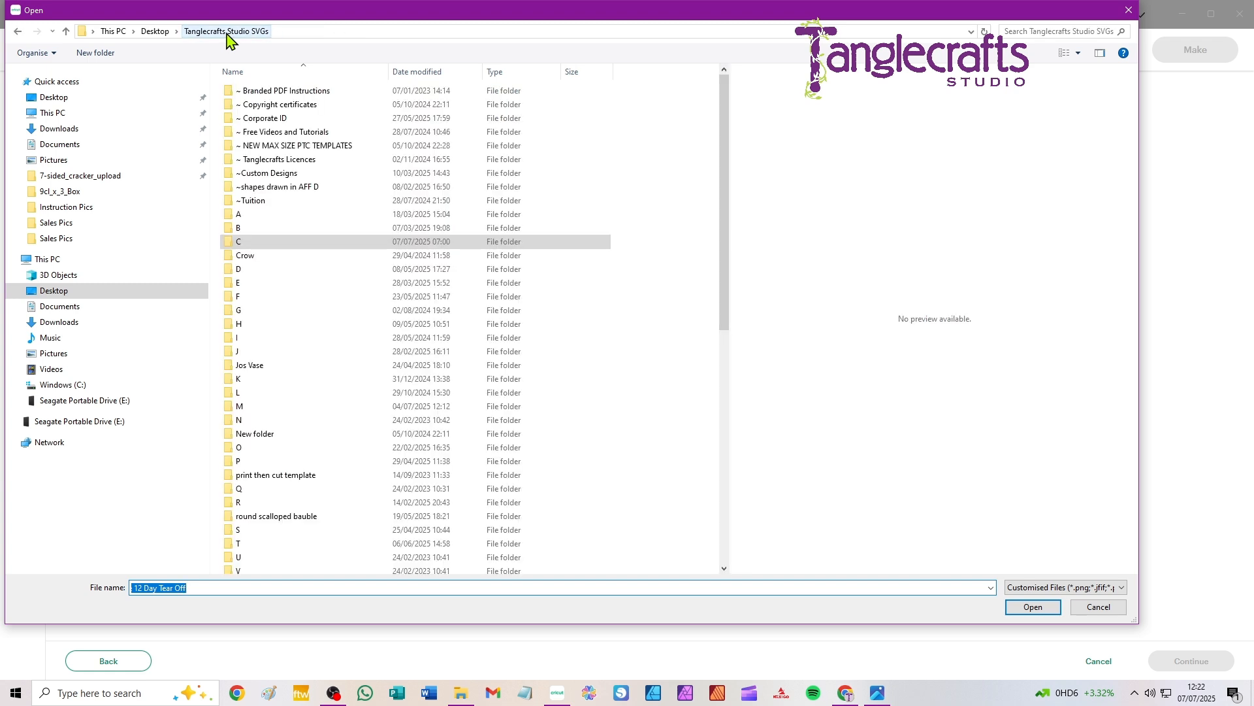
pyautogui.doubleClick(246, 408)
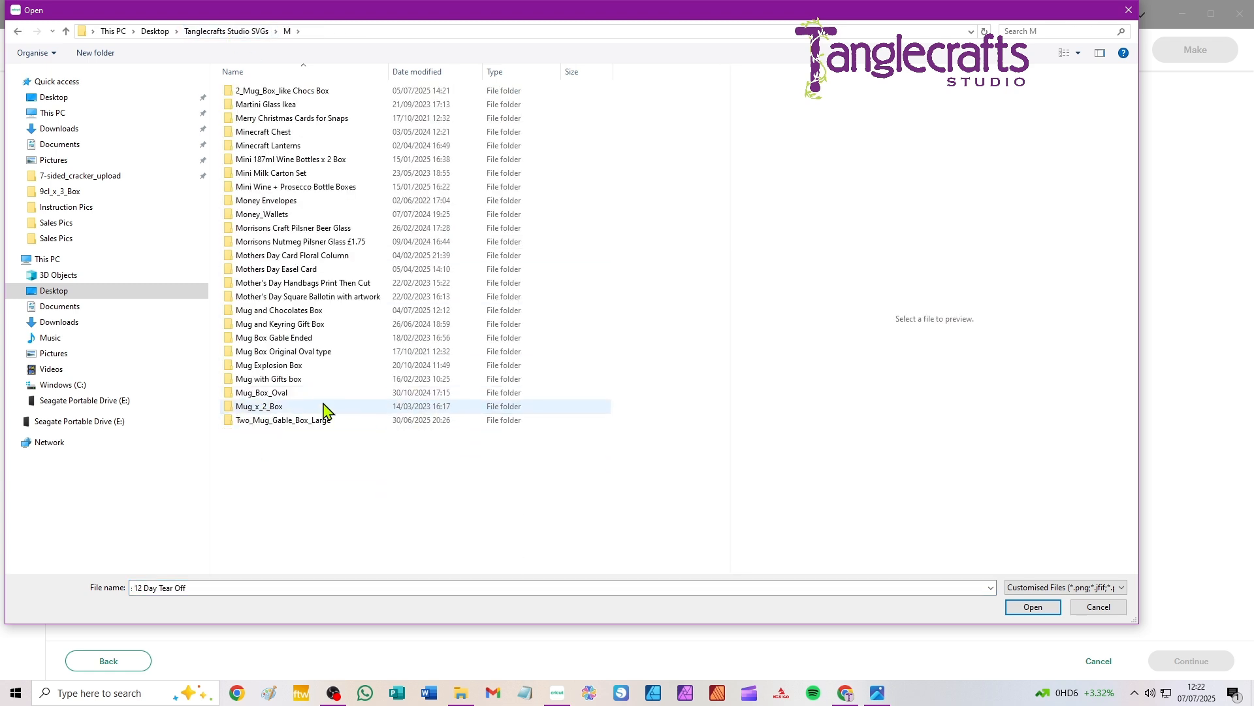
pyautogui.doubleClick(248, 91)
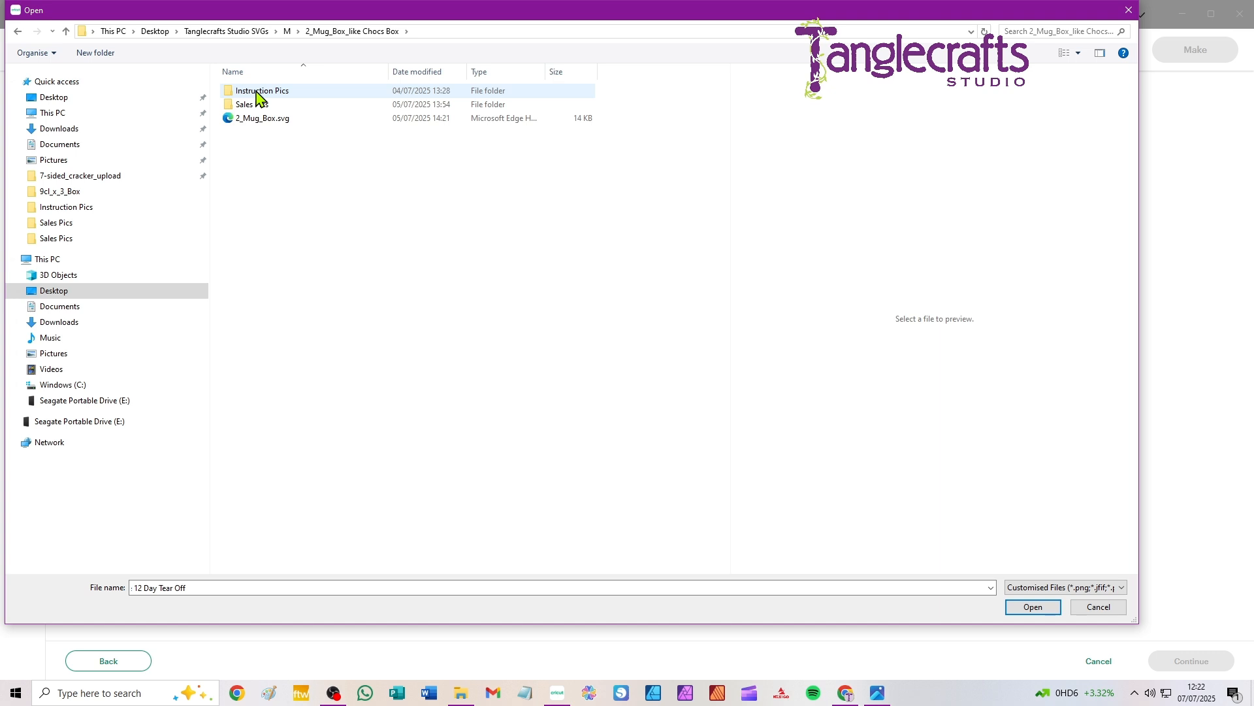
pyautogui.click(246, 122)
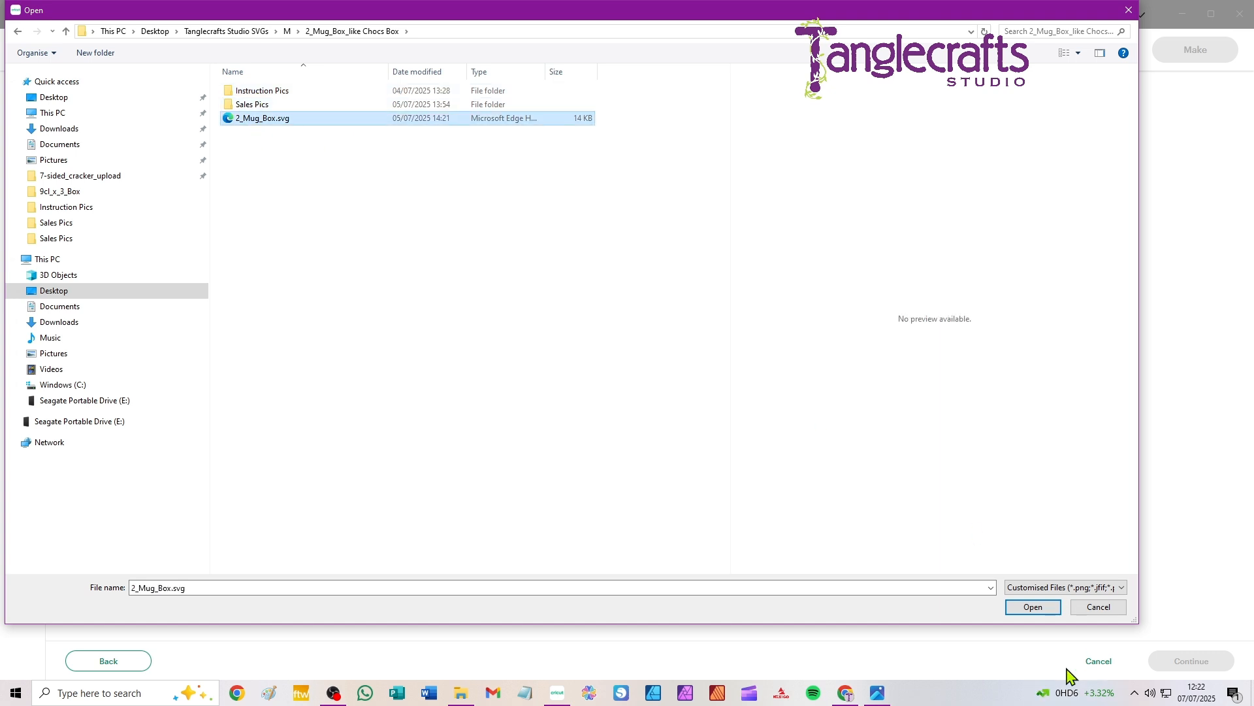
pyautogui.click(1029, 613)
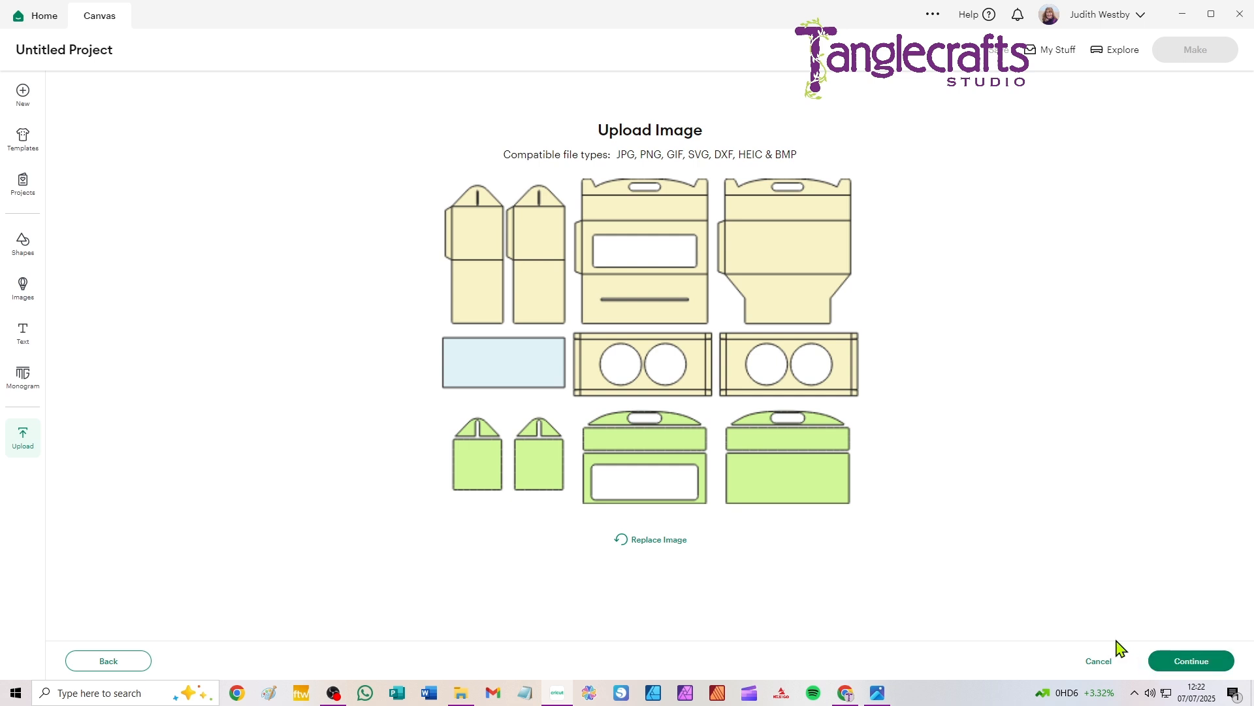
# Step: Upload the image under the name 2_Mug_Box and place it on the canvas
pyautogui.click(1190, 662)
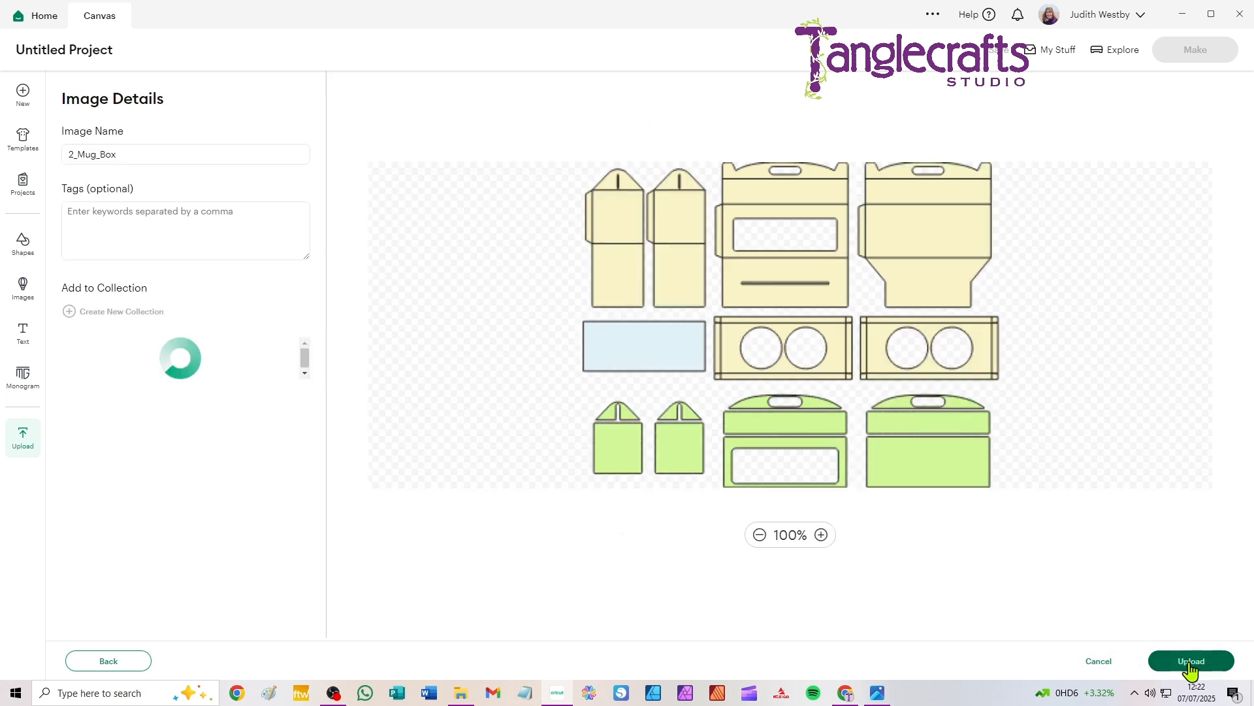
pyautogui.click(89, 153)
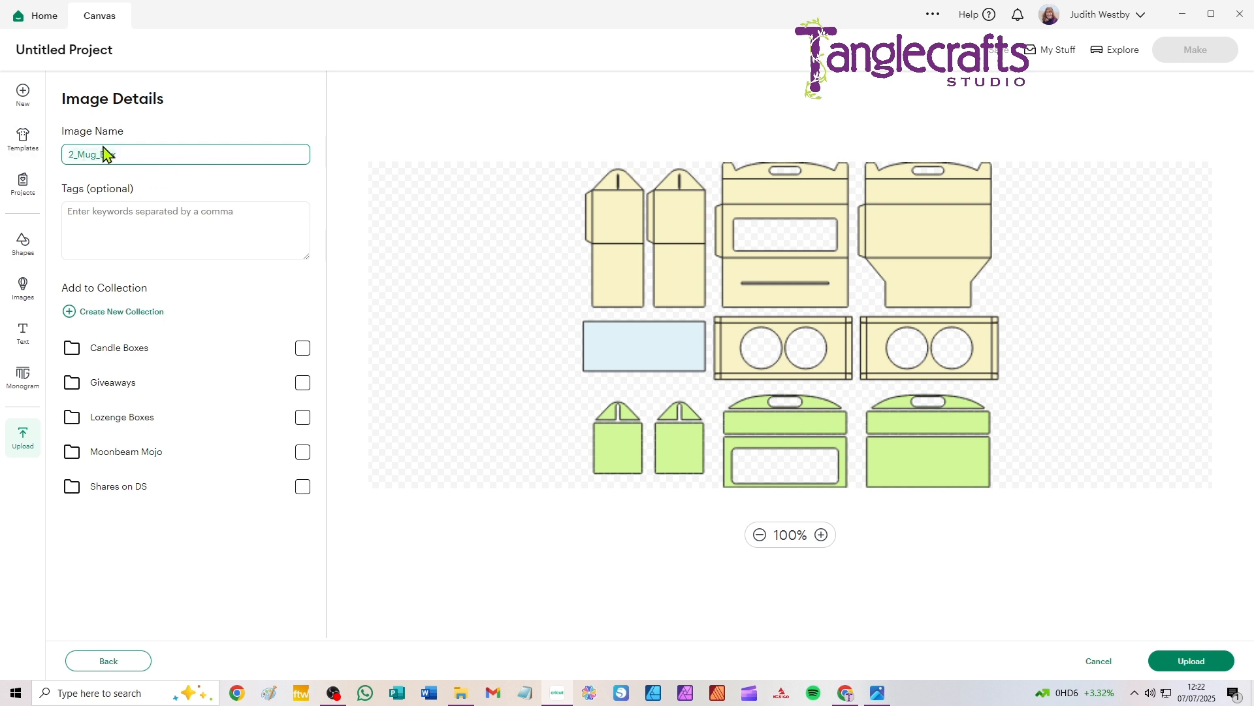
pyautogui.click(1196, 664)
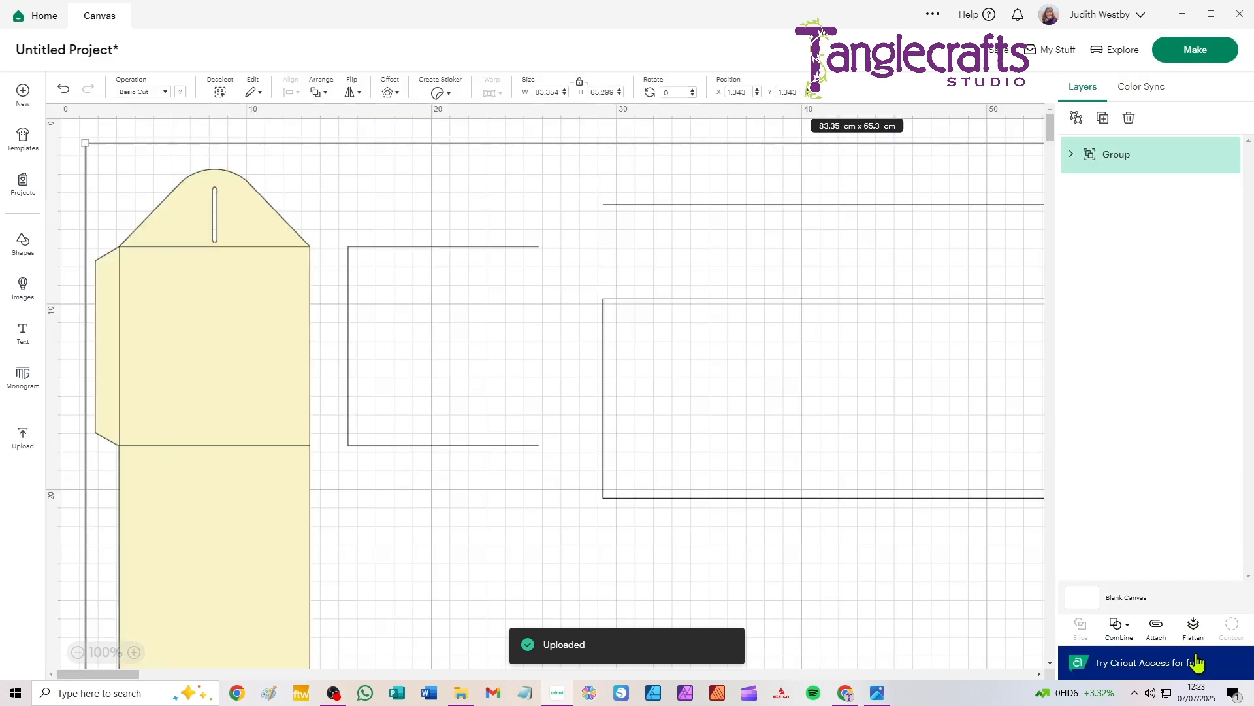
# Step: Move the whole mug box design to about X 25.6 cm, Y 8.4 cm and ungroup its top-level group
pyautogui.scroll(-4, 573, 334)
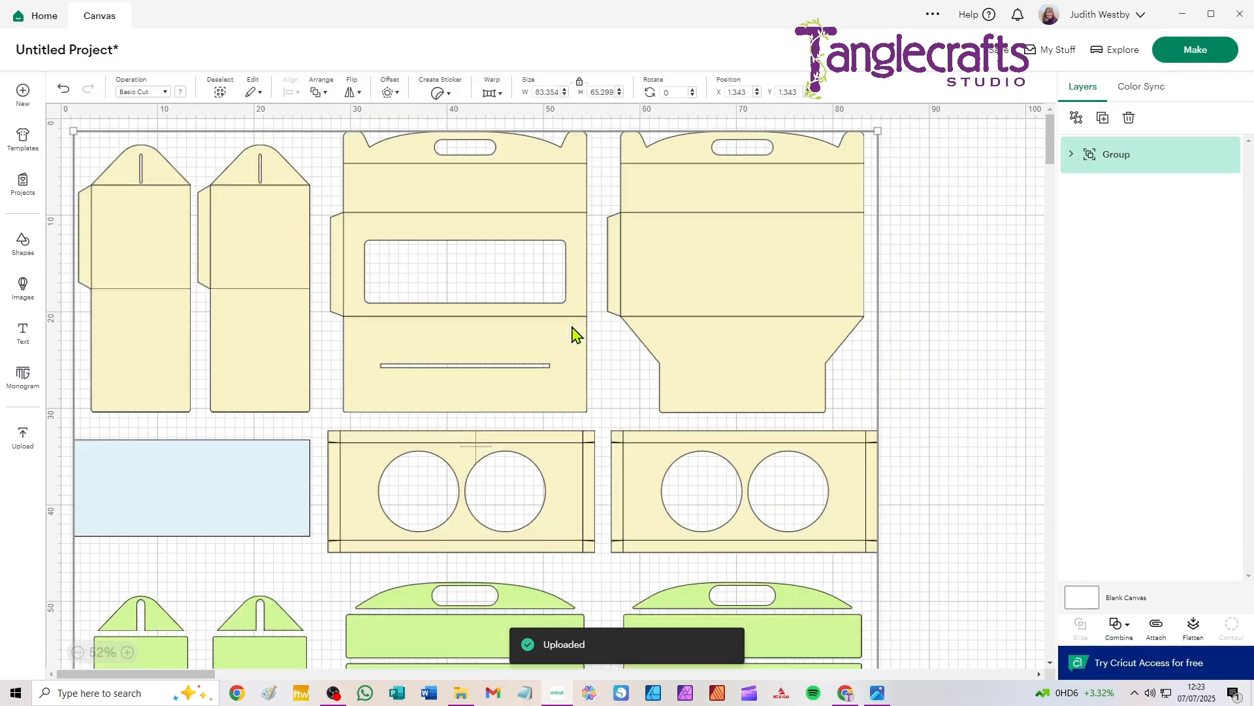
pyautogui.scroll(-2, 573, 334)
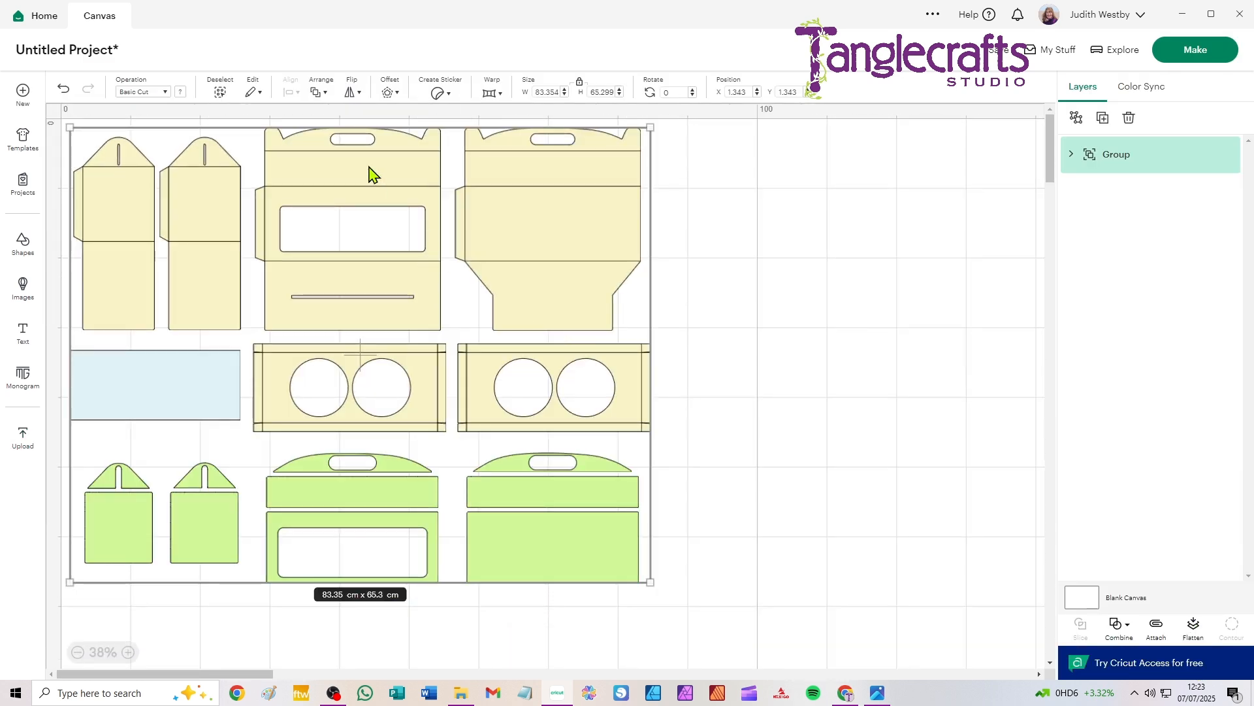
pyautogui.moveTo(367, 174); pyautogui.dragTo(542, 223)
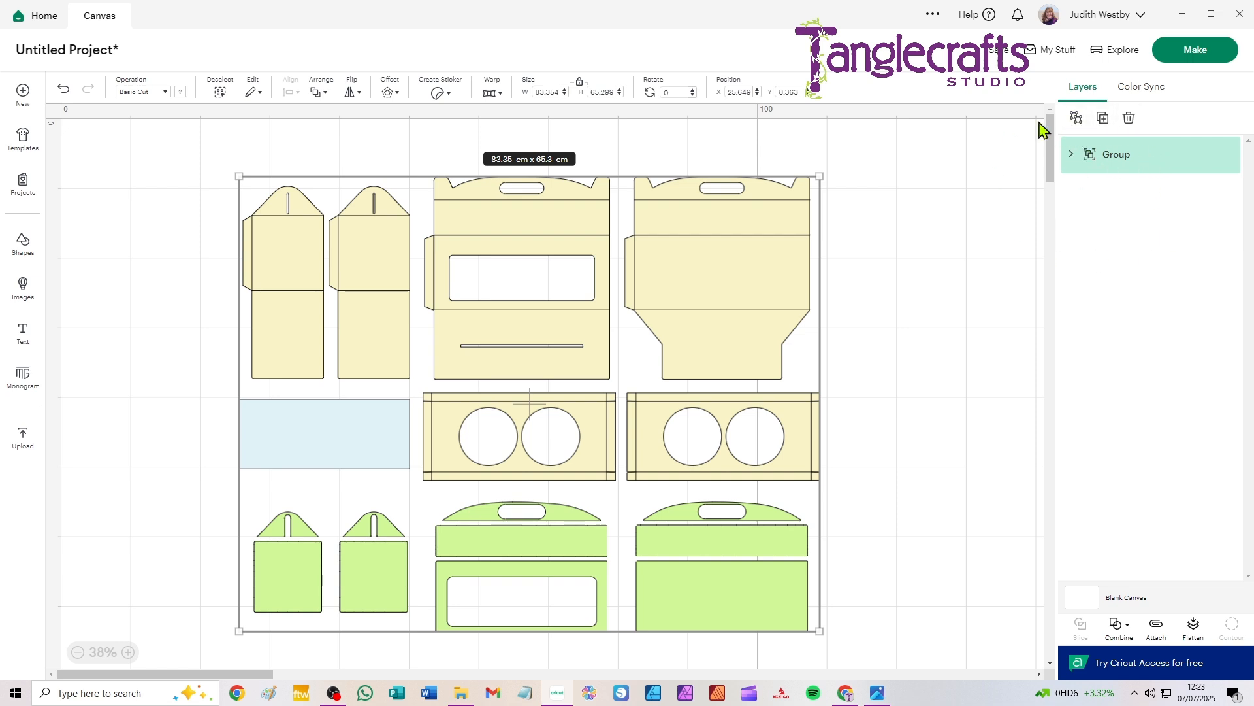
pyautogui.click(1076, 121)
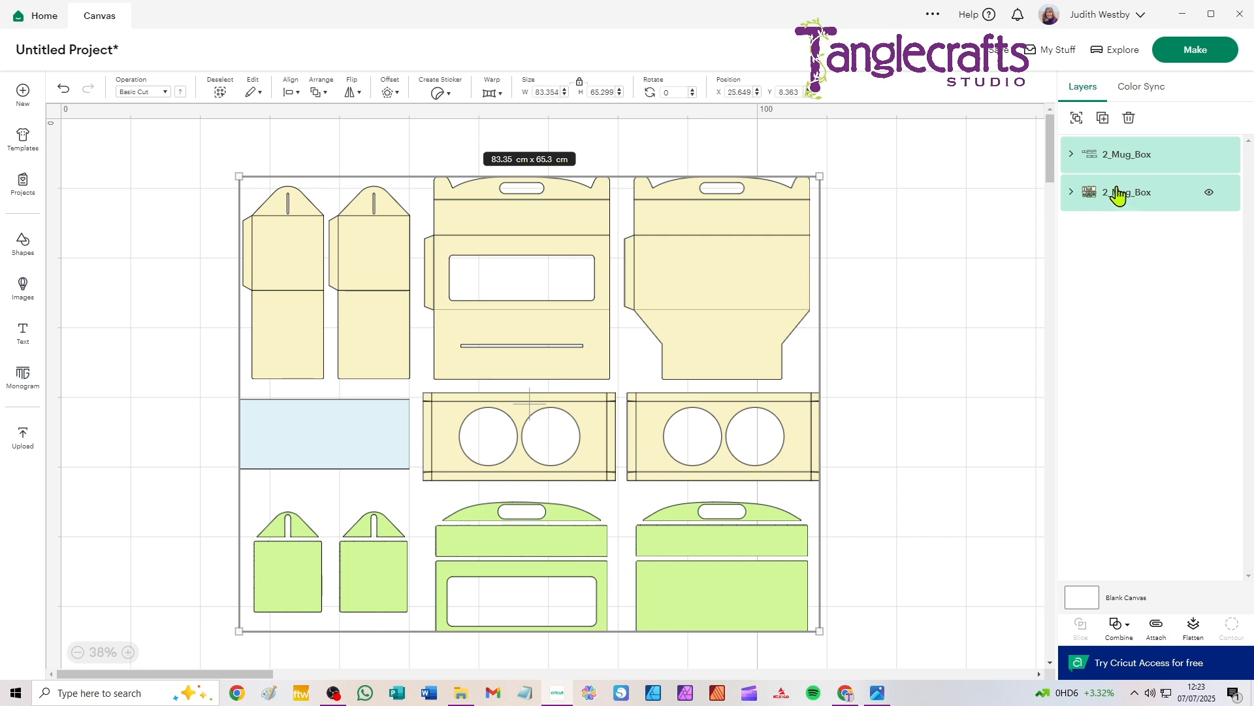
pyautogui.click(950, 172)
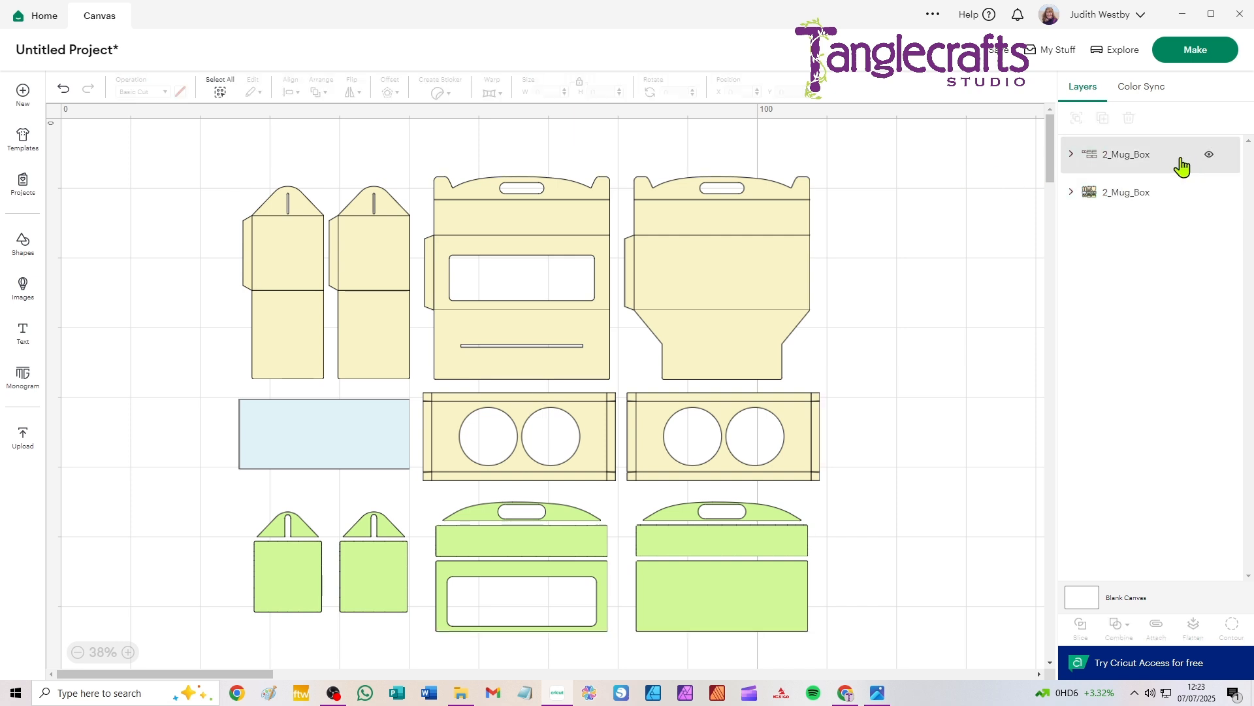
# Step: Change the operation of the fold-line 2_Mug_Box layer to Score
pyautogui.click(1136, 162)
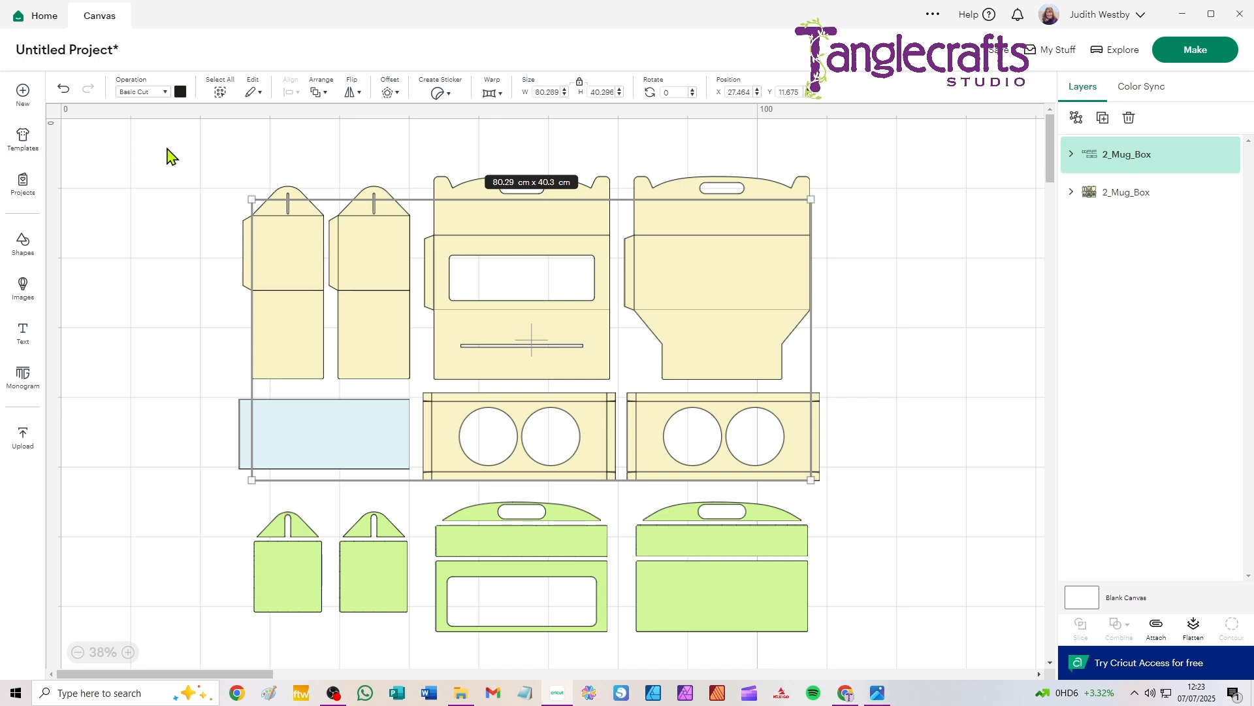
pyautogui.click(142, 92)
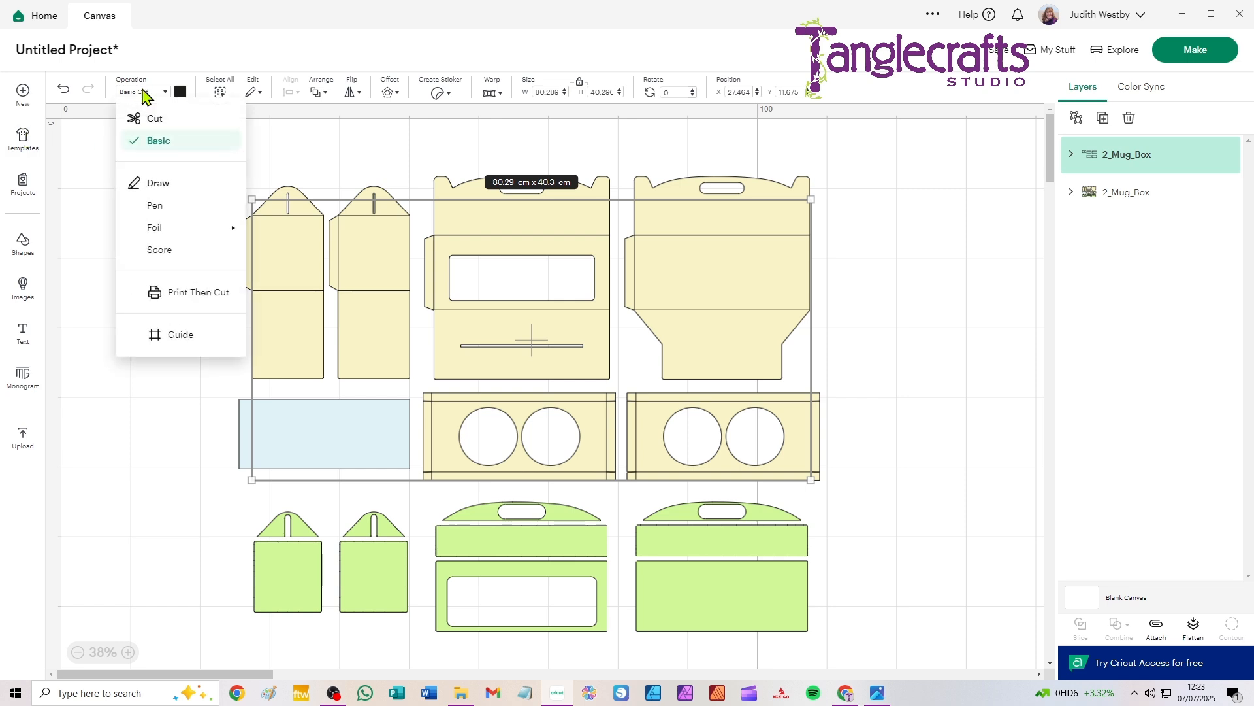
pyautogui.click(155, 260)
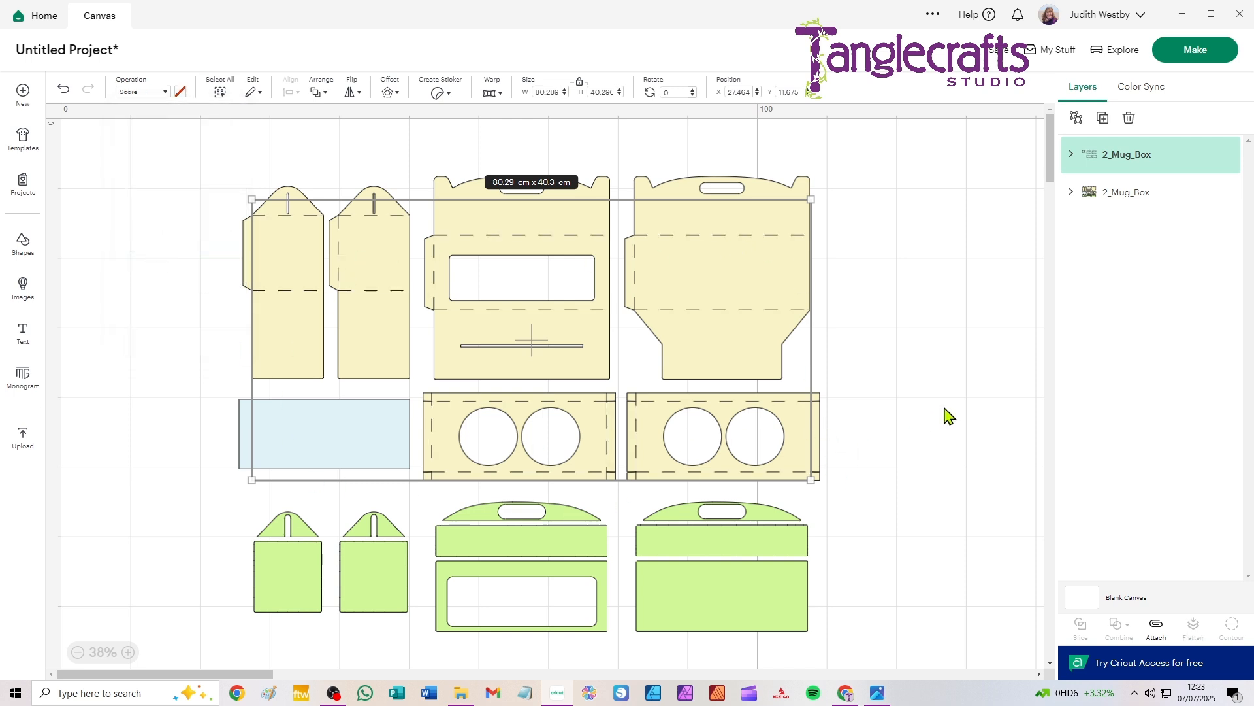
# Step: Ungroup the score-line group and the cut-piece group into separate layers, leaving nothing selected
pyautogui.click(1075, 119)
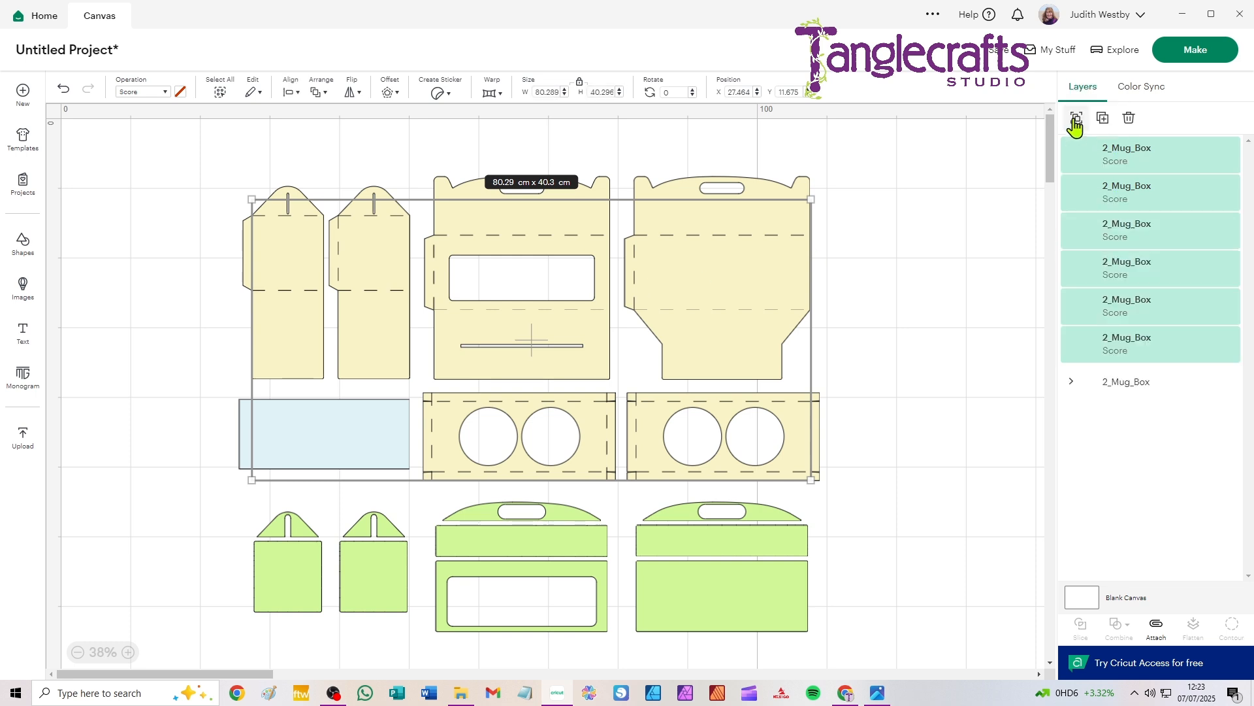
pyautogui.click(1115, 392)
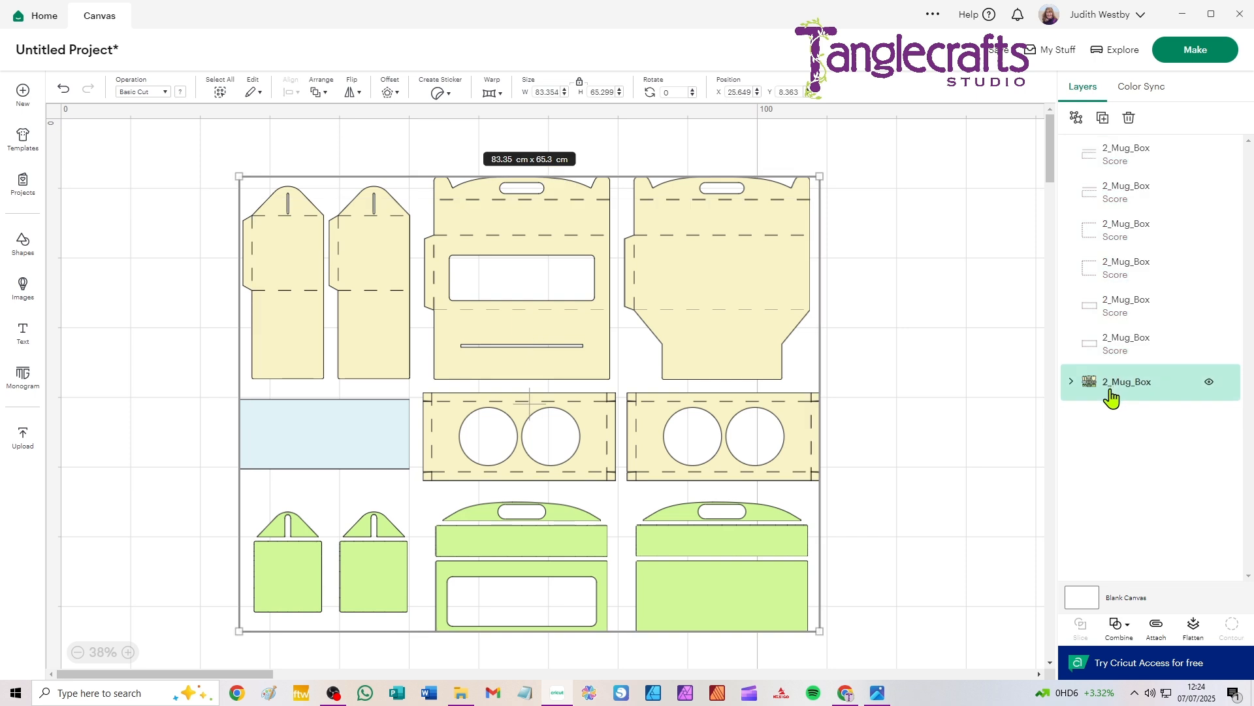
pyautogui.click(1077, 119)
pyautogui.click(923, 204)
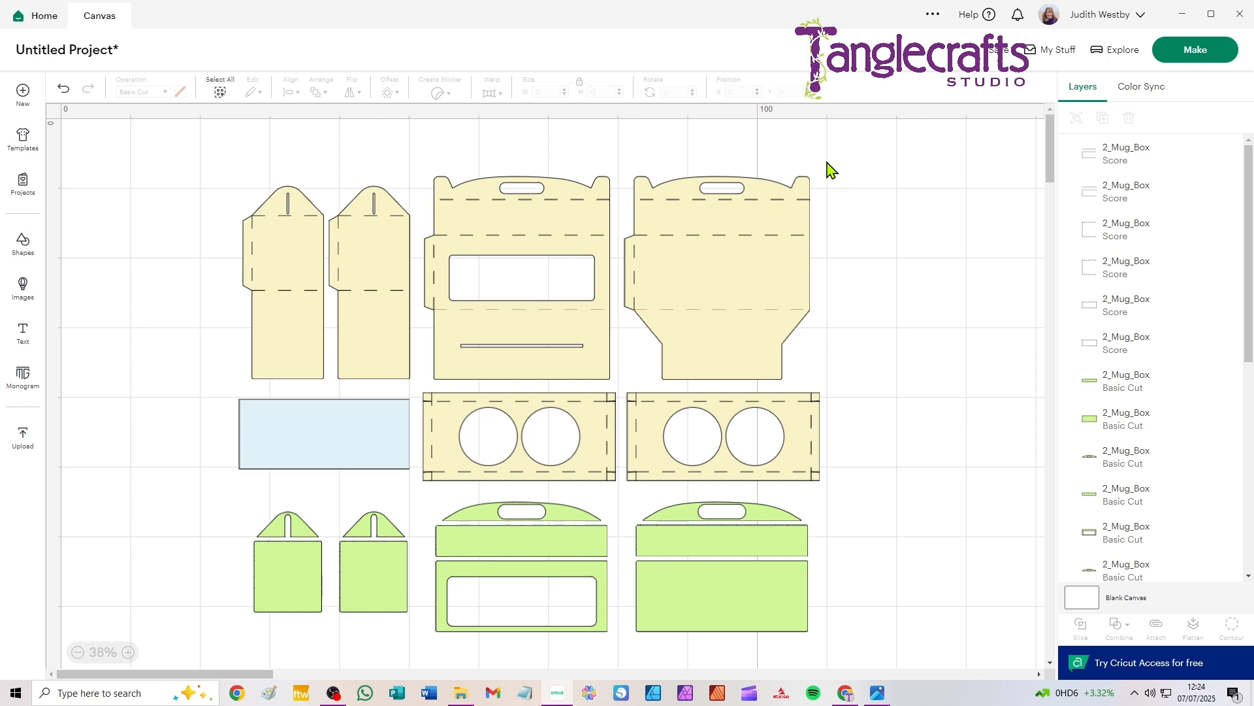
# Step: Attach the score lines to the large back panel, and do the same for the large front panel with the window
pyautogui.moveTo(827, 160); pyautogui.dragTo(622, 386)
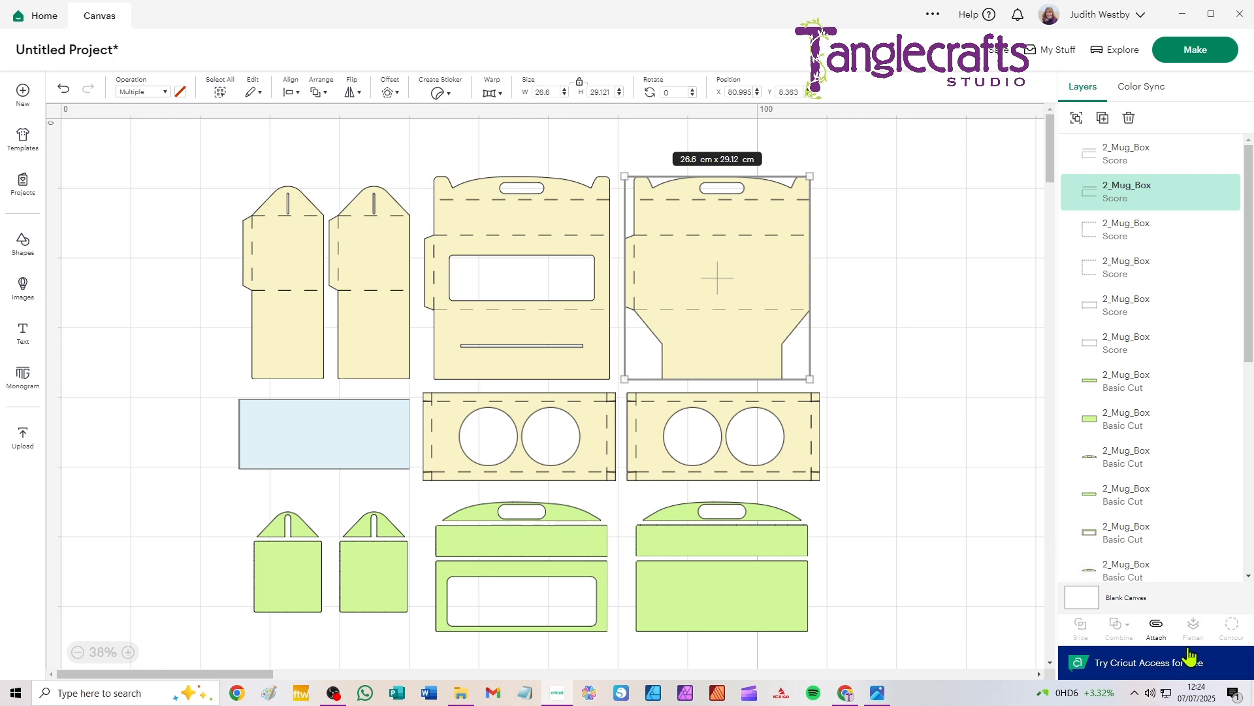
pyautogui.click(1157, 626)
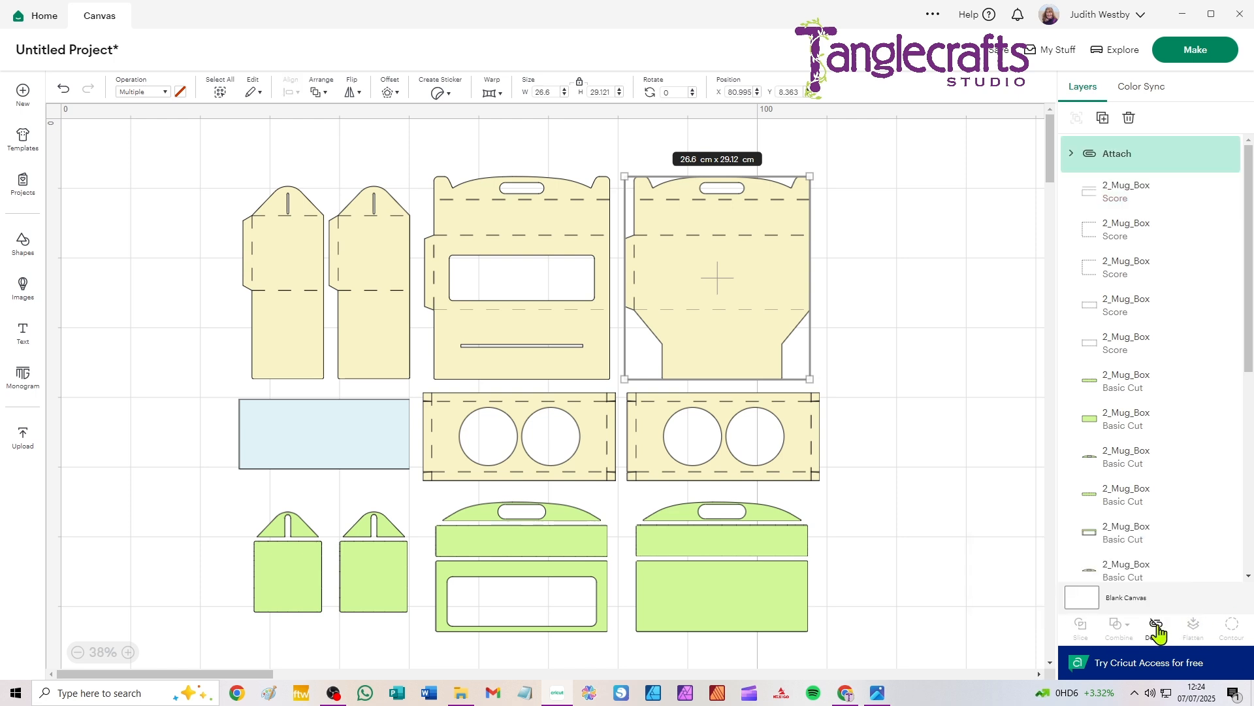
pyautogui.moveTo(421, 151); pyautogui.dragTo(596, 354)
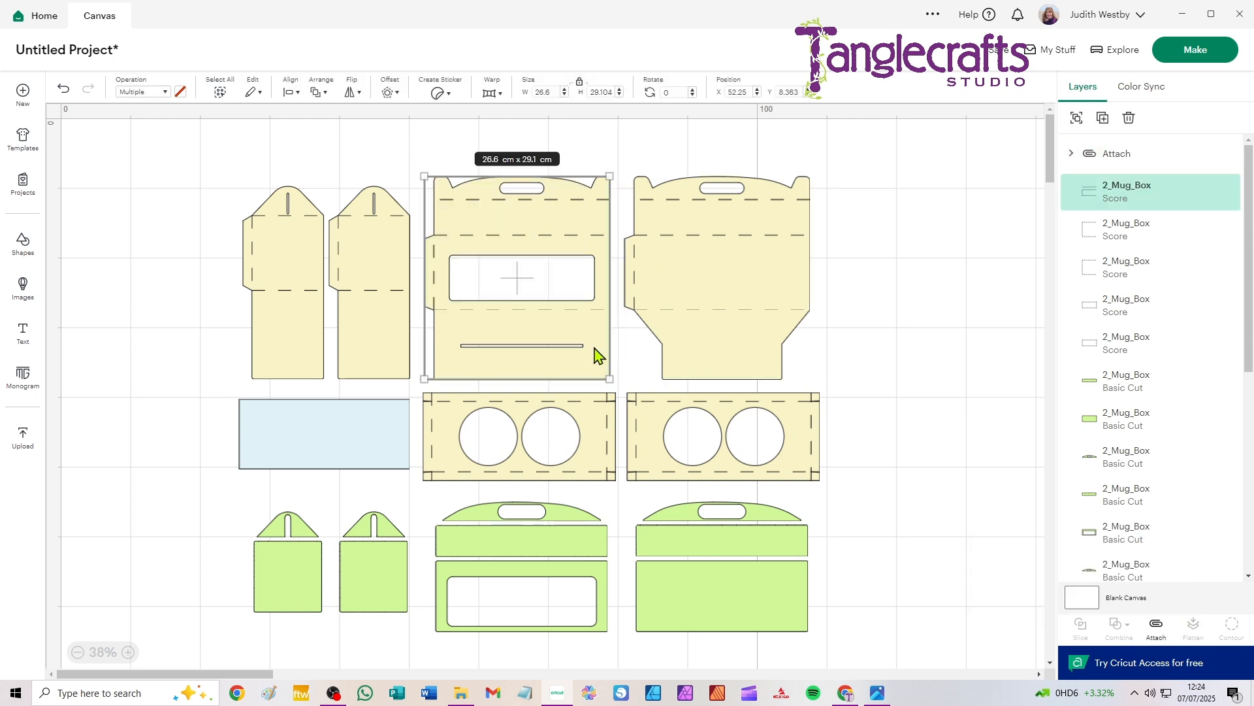
pyautogui.click(1156, 625)
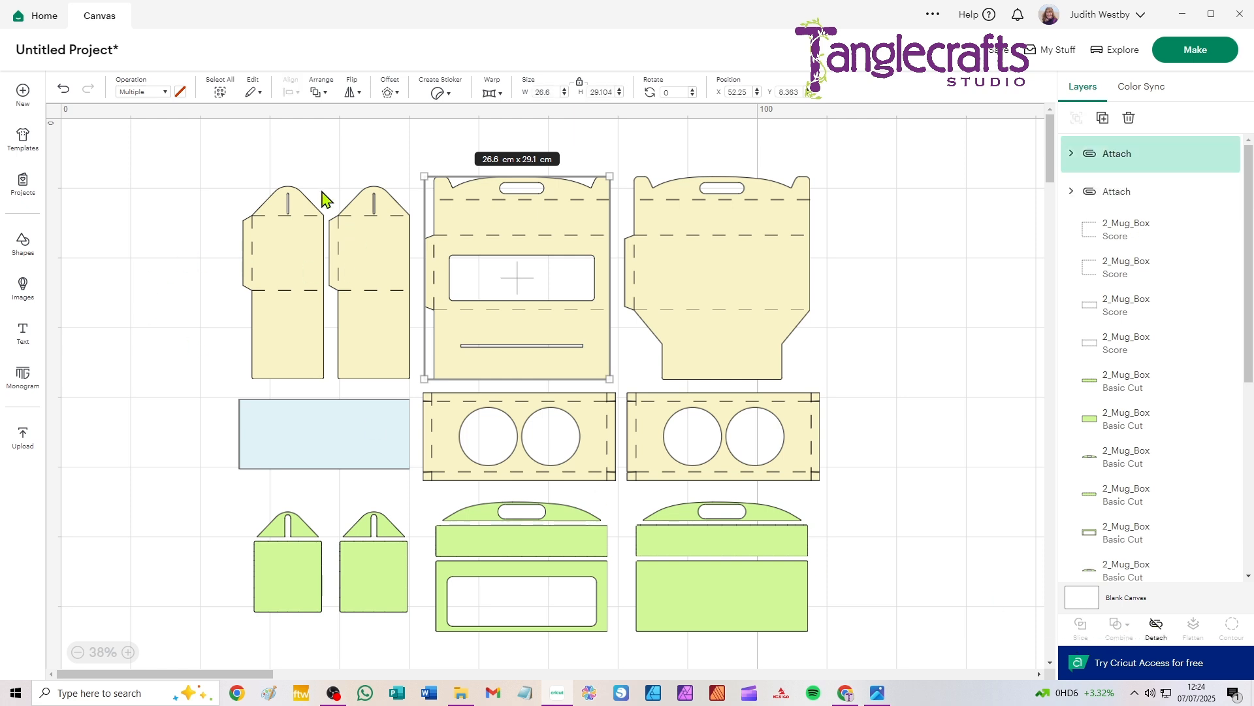
# Step: Attach the score lines to each of the two narrow cream side panels as separate attached sets
pyautogui.moveTo(333, 150); pyautogui.dragTo(405, 330)
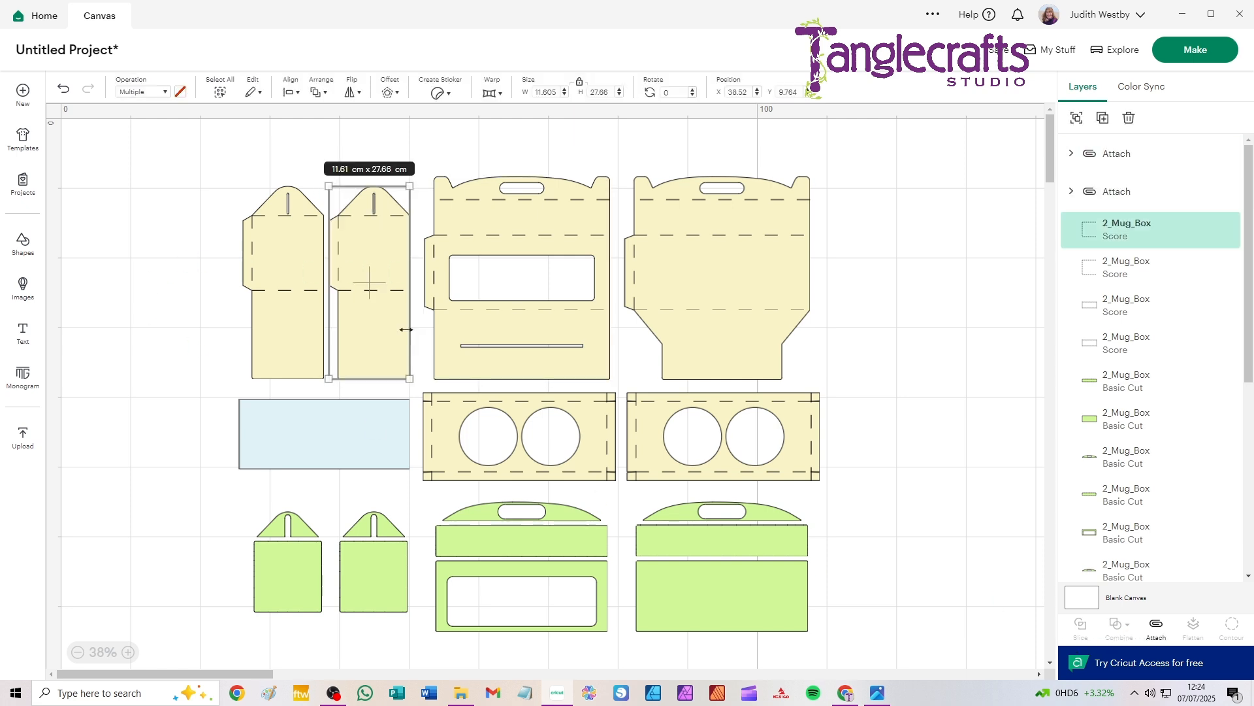
pyautogui.click(1156, 626)
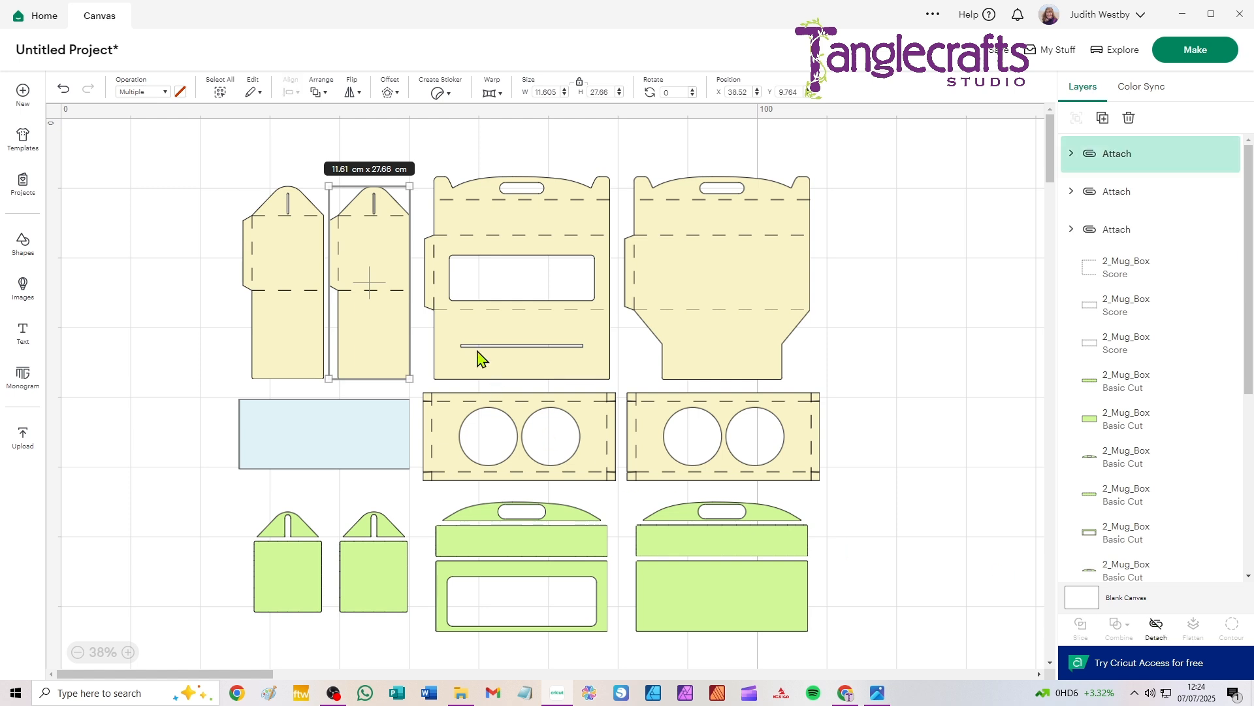
pyautogui.moveTo(195, 152); pyautogui.dragTo(294, 285)
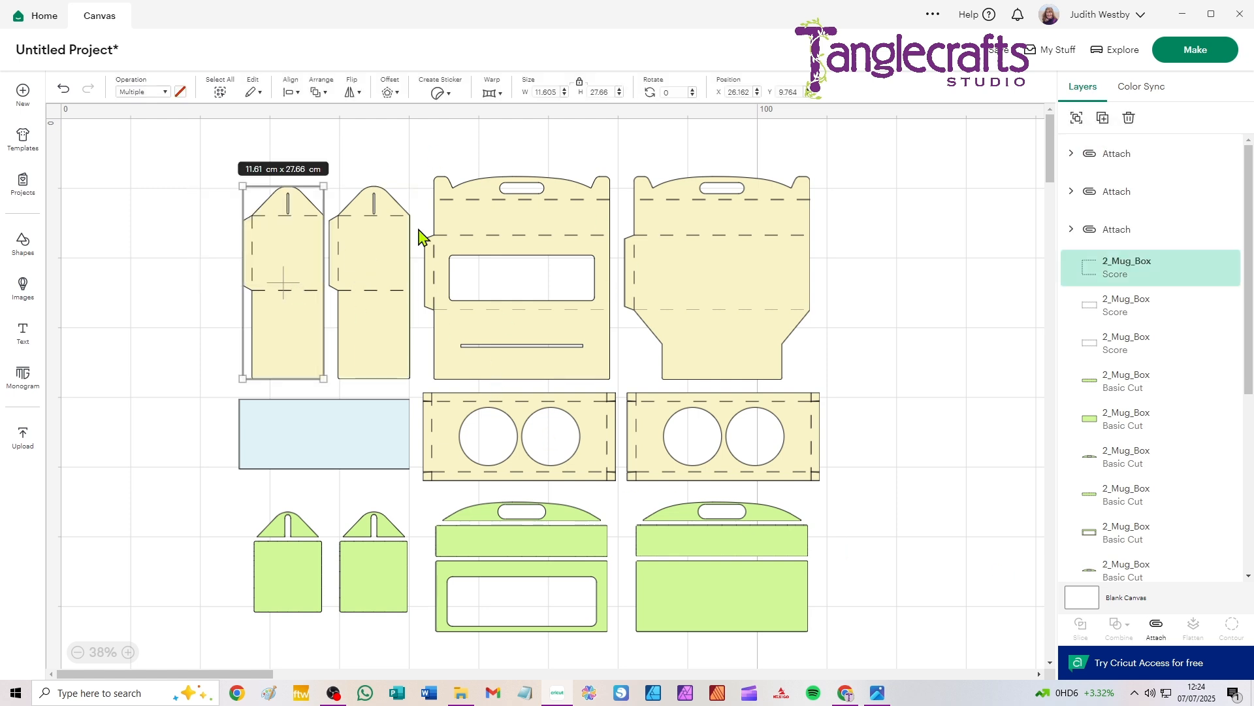
pyautogui.click(1156, 627)
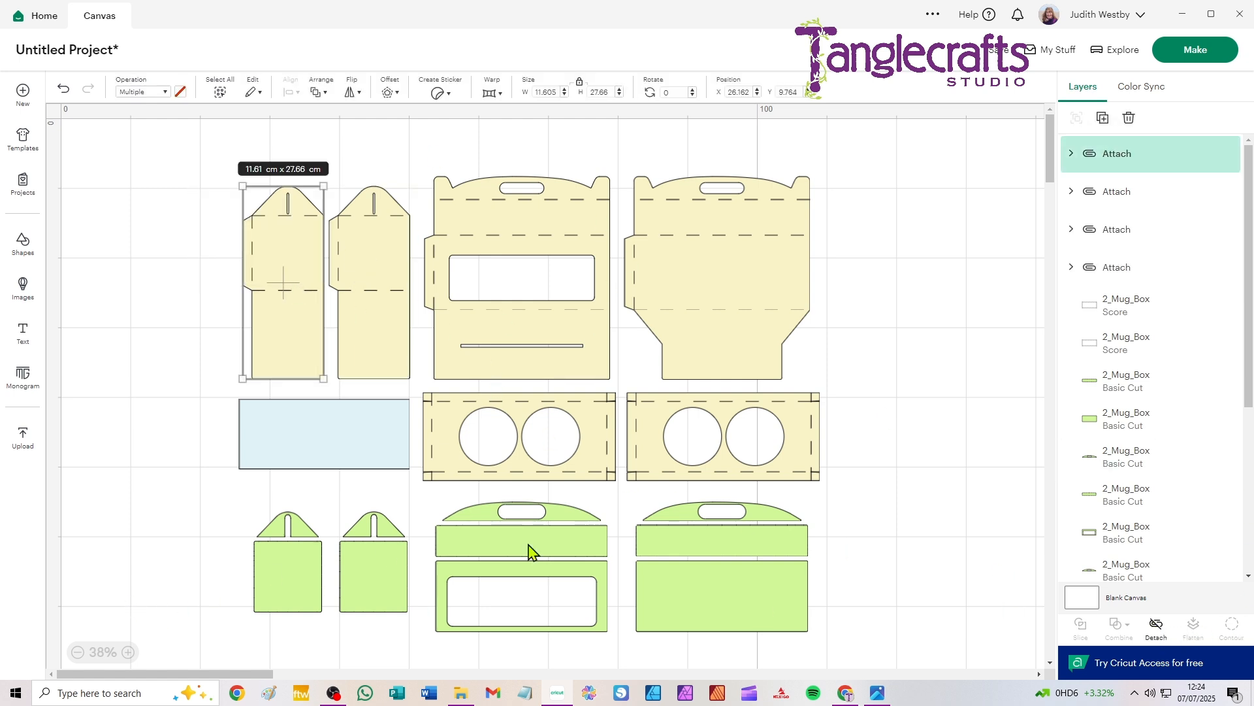
# Step: Attach the score lines to each of the two mug-holder inserts with the circular holes, leaving nothing selected
pyautogui.moveTo(900, 390); pyautogui.dragTo(750, 475)
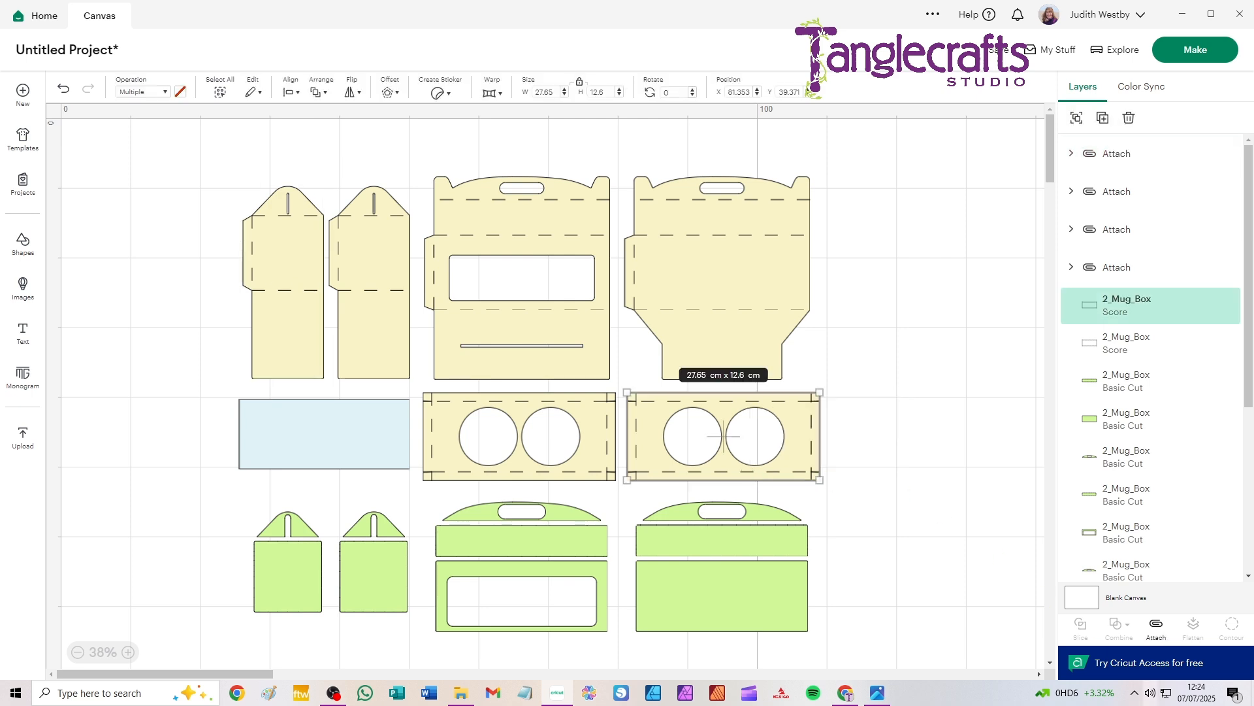
pyautogui.click(1156, 627)
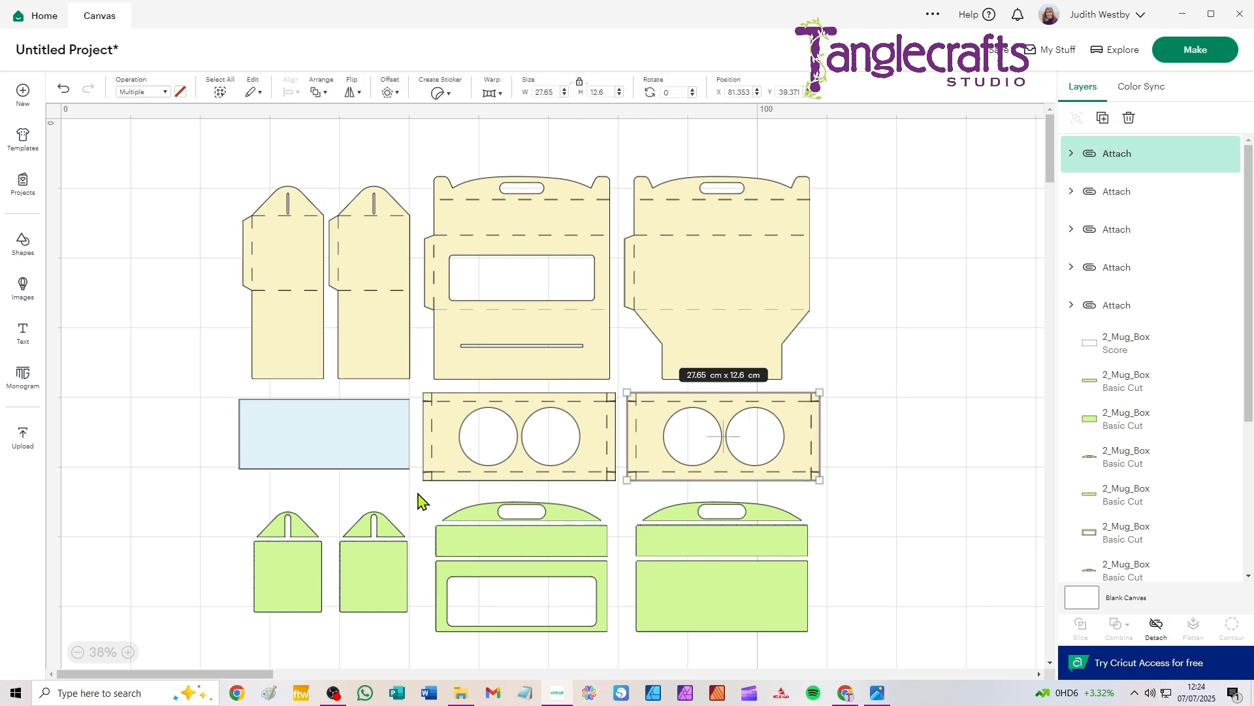
pyautogui.moveTo(419, 500); pyautogui.dragTo(455, 456)
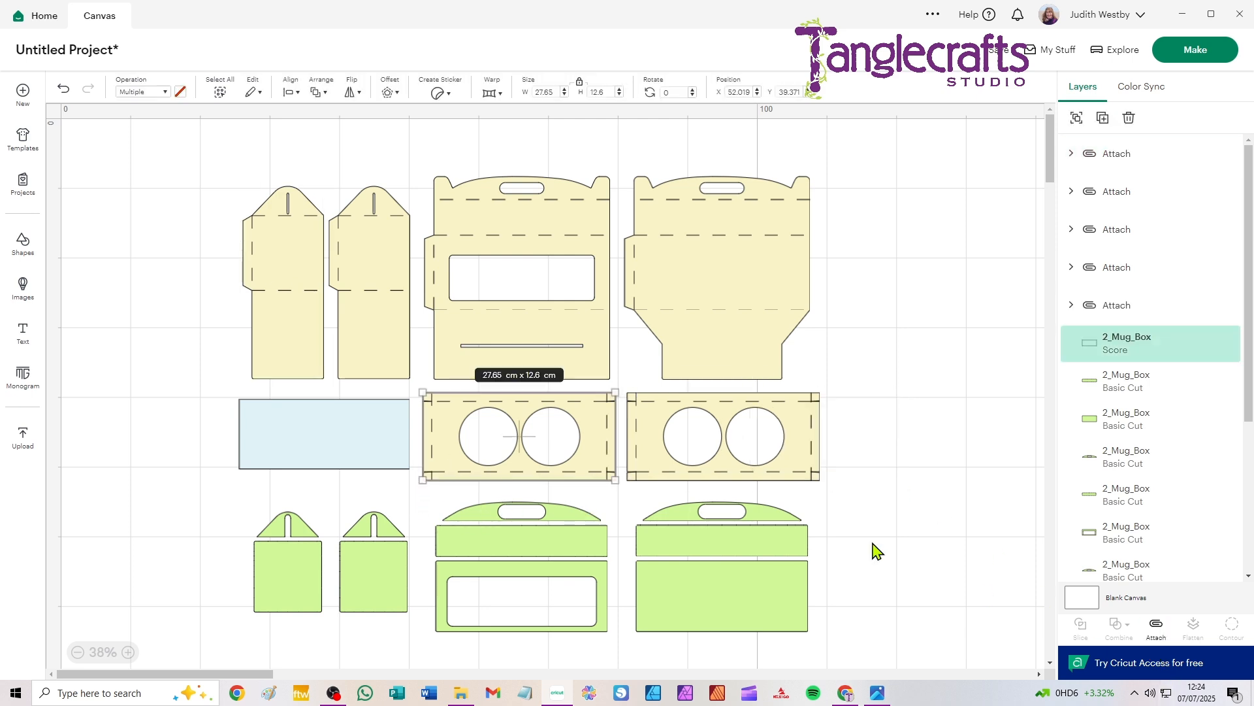
pyautogui.click(1156, 628)
pyautogui.click(926, 496)
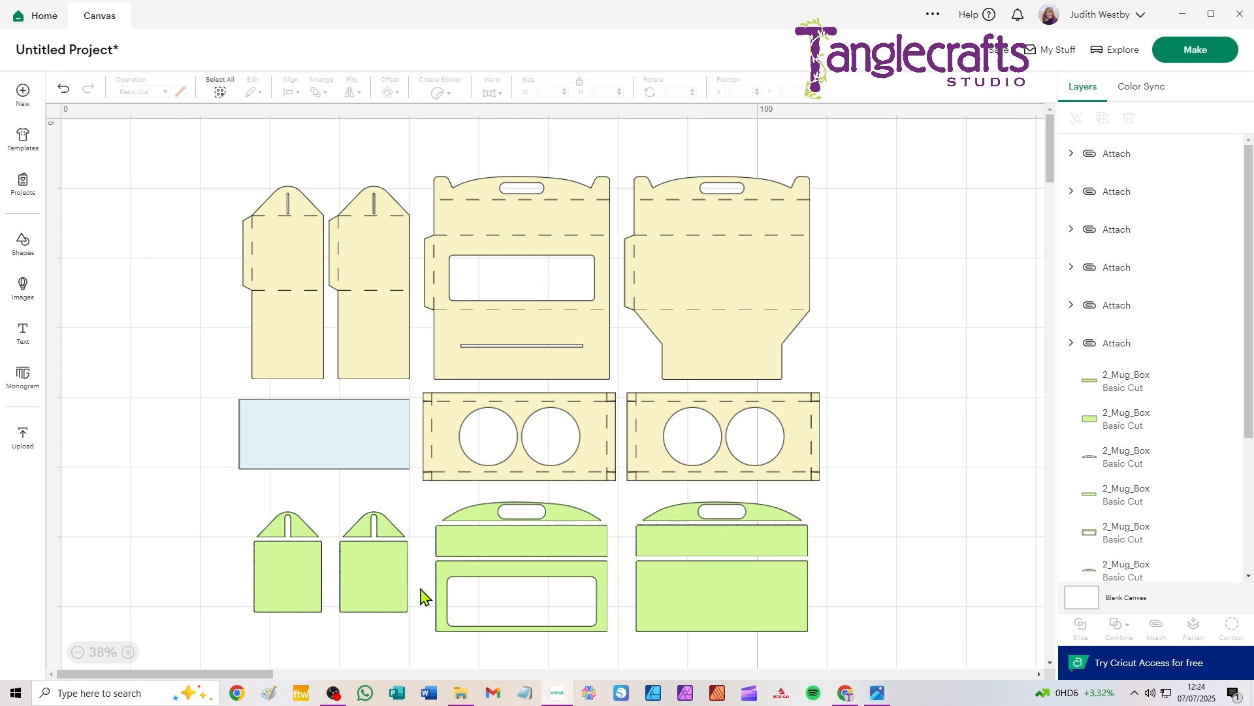
# Step: Send the project to mat preparation without saving it and set the cream mats' material size to 30.5 cm x 30.5 cm
pyautogui.click(1196, 52)
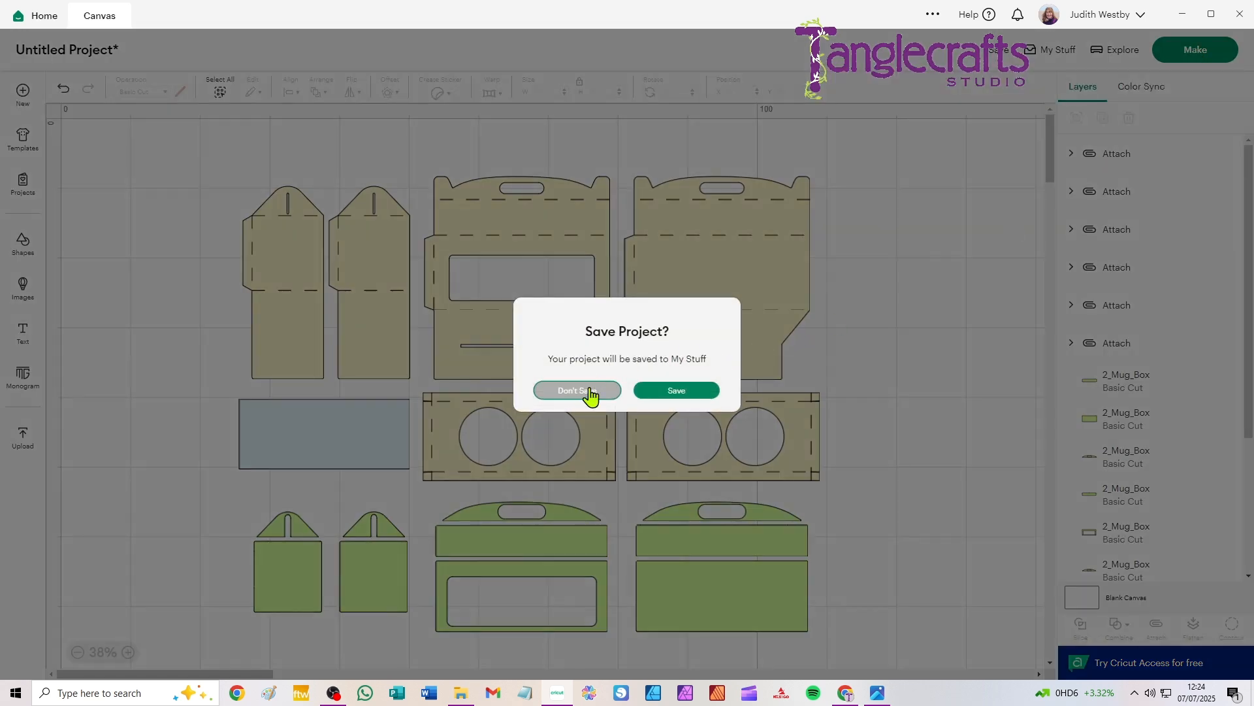
pyautogui.click(584, 386)
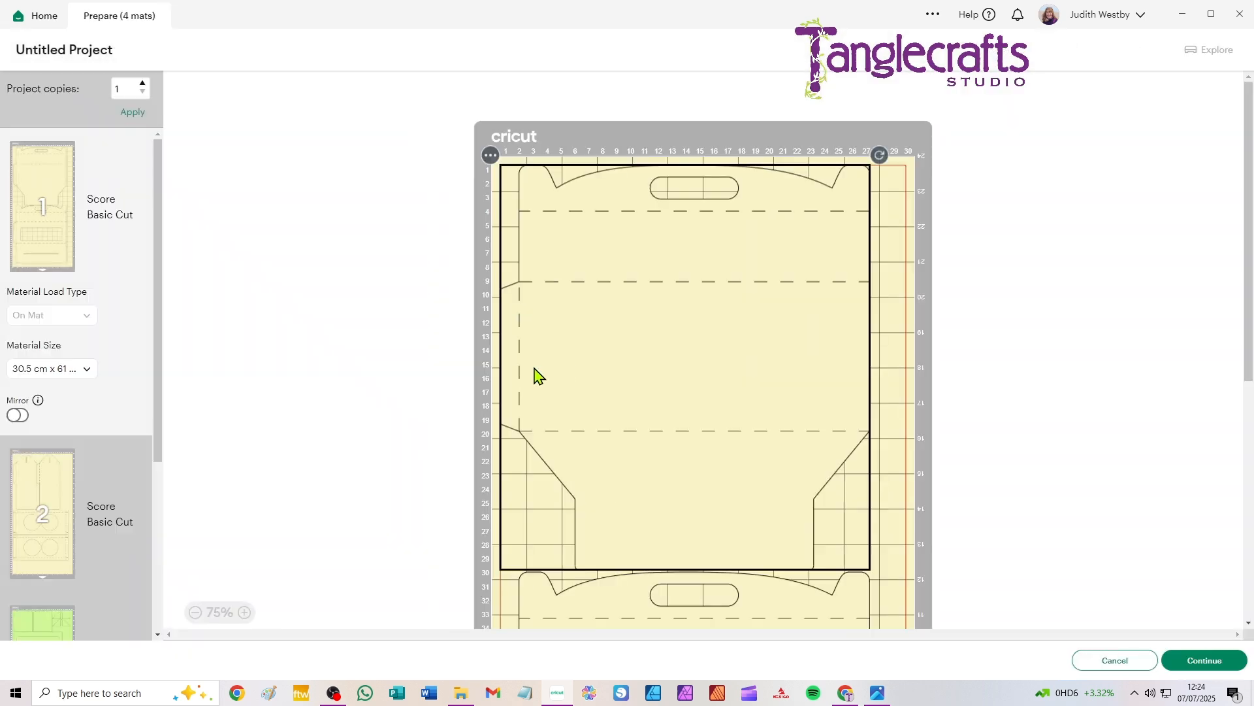
pyautogui.click(34, 369)
pyautogui.click(44, 445)
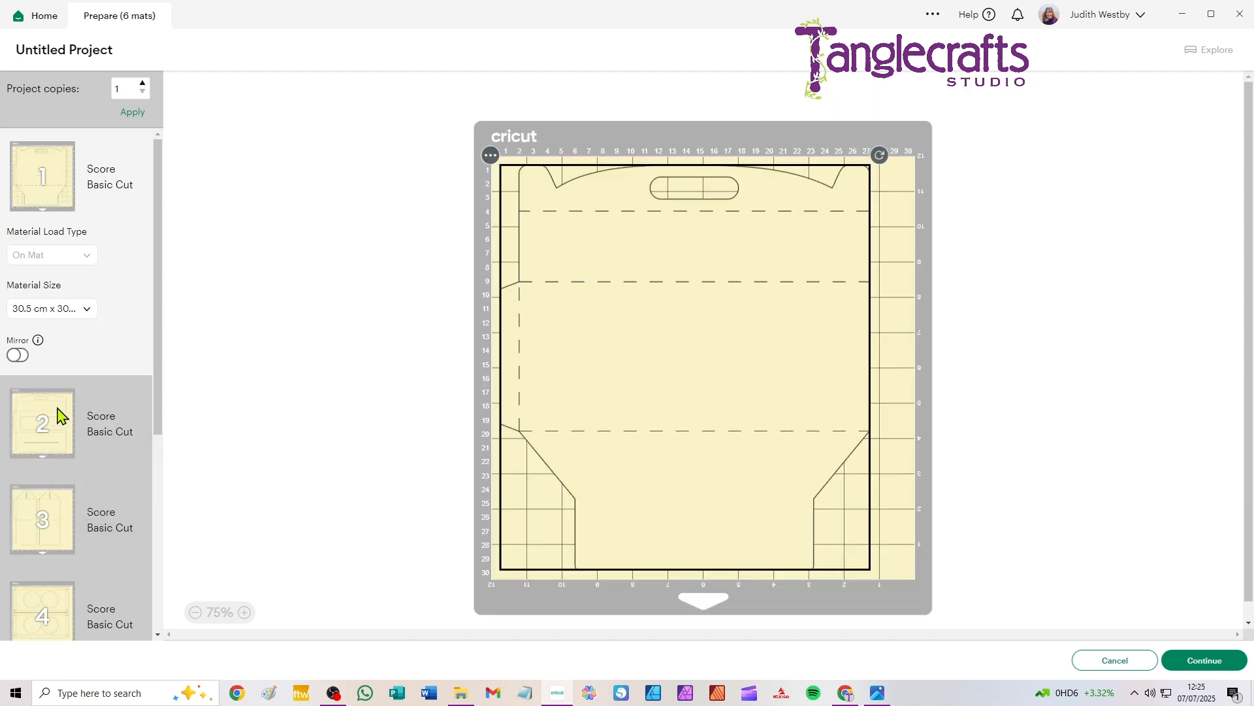
# Step: Set the material size of the green decorative-panel mat to 21 cm x 29.7 cm (A4)
pyautogui.scroll(-4, 70, 400)
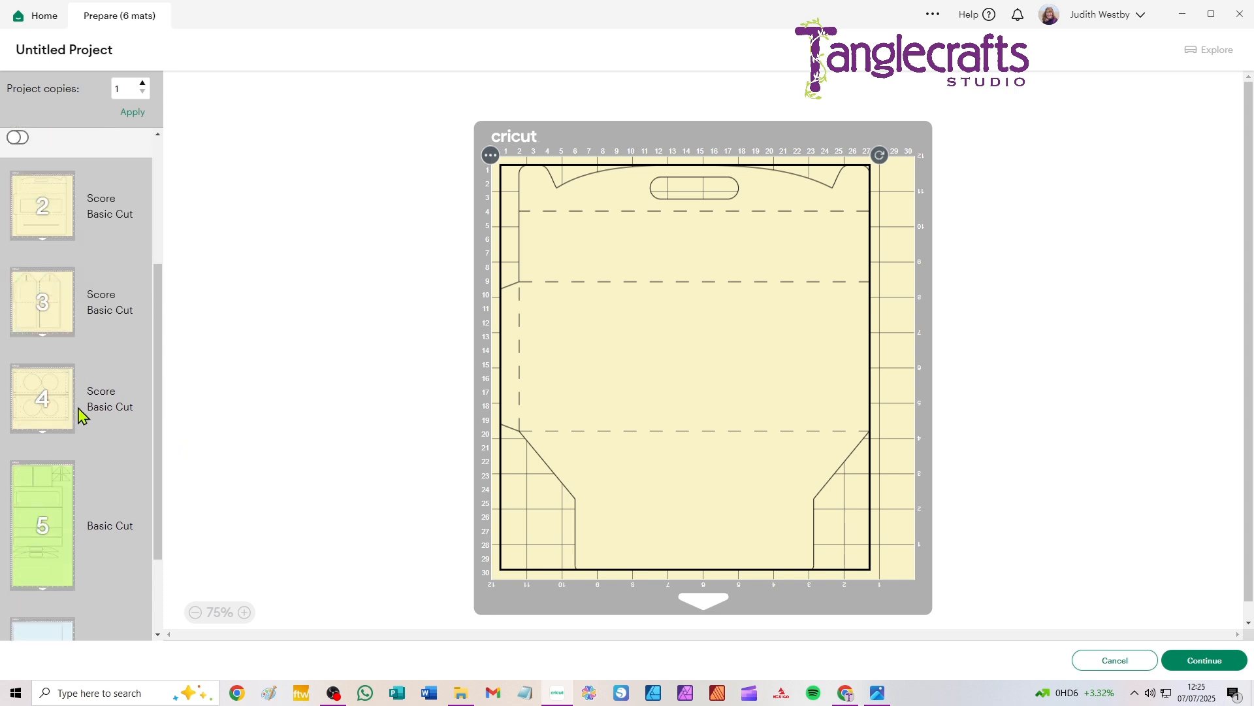
pyautogui.click(53, 502)
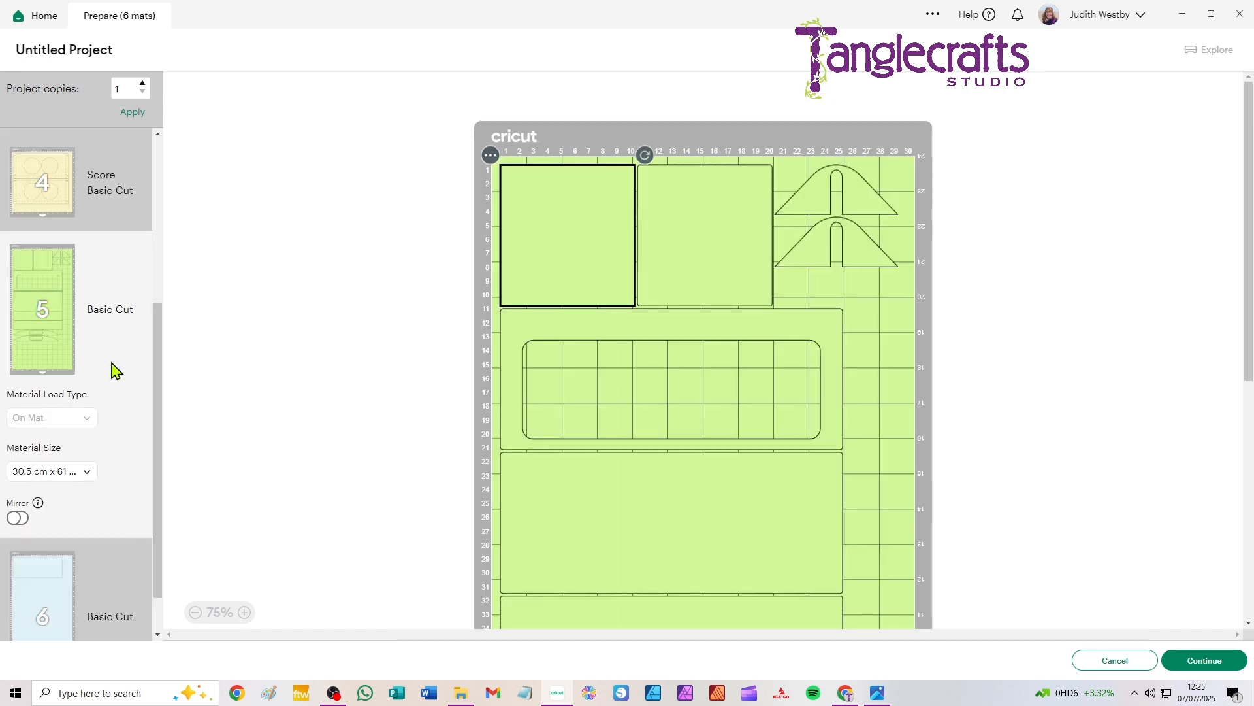
pyautogui.click(66, 473)
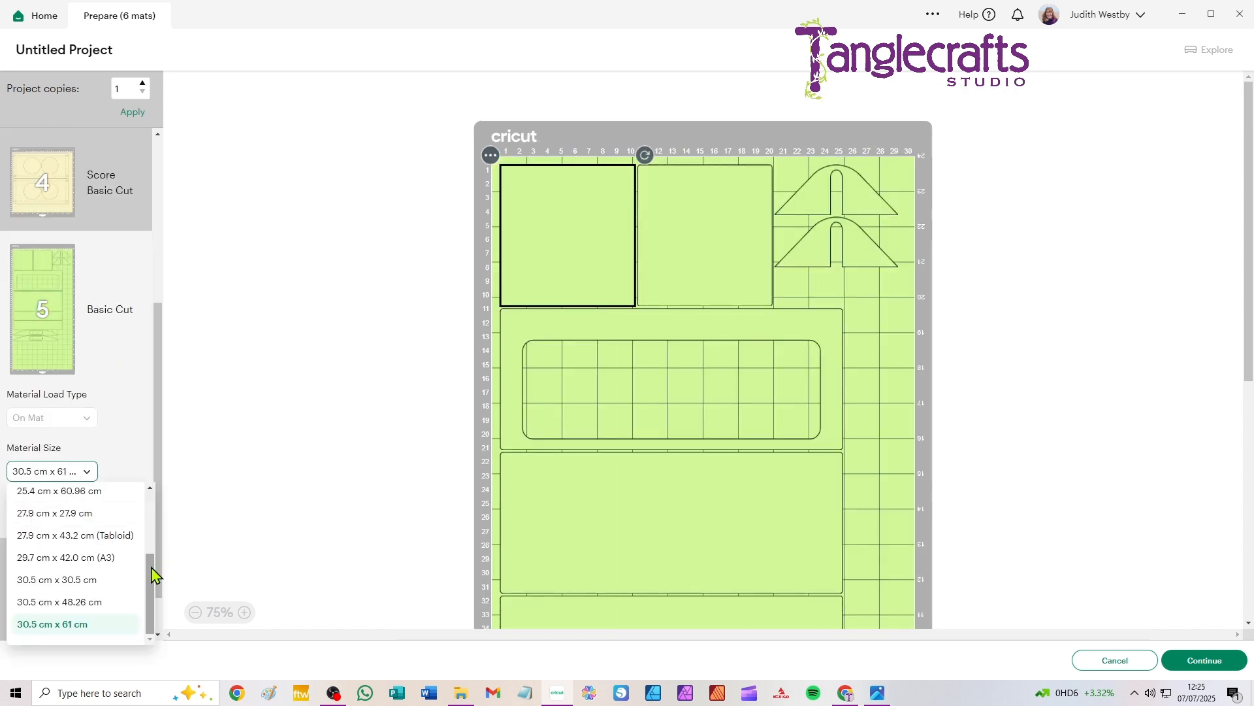
pyautogui.moveTo(153, 568); pyautogui.dragTo(157, 493)
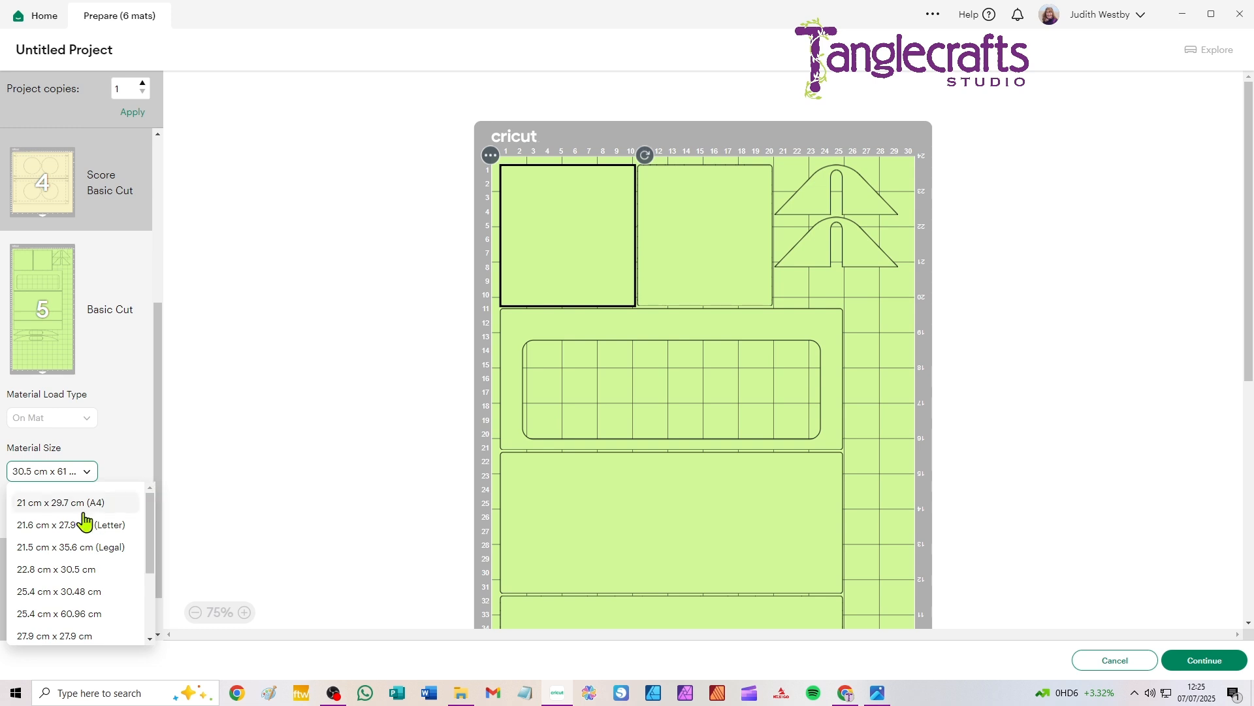
pyautogui.click(56, 503)
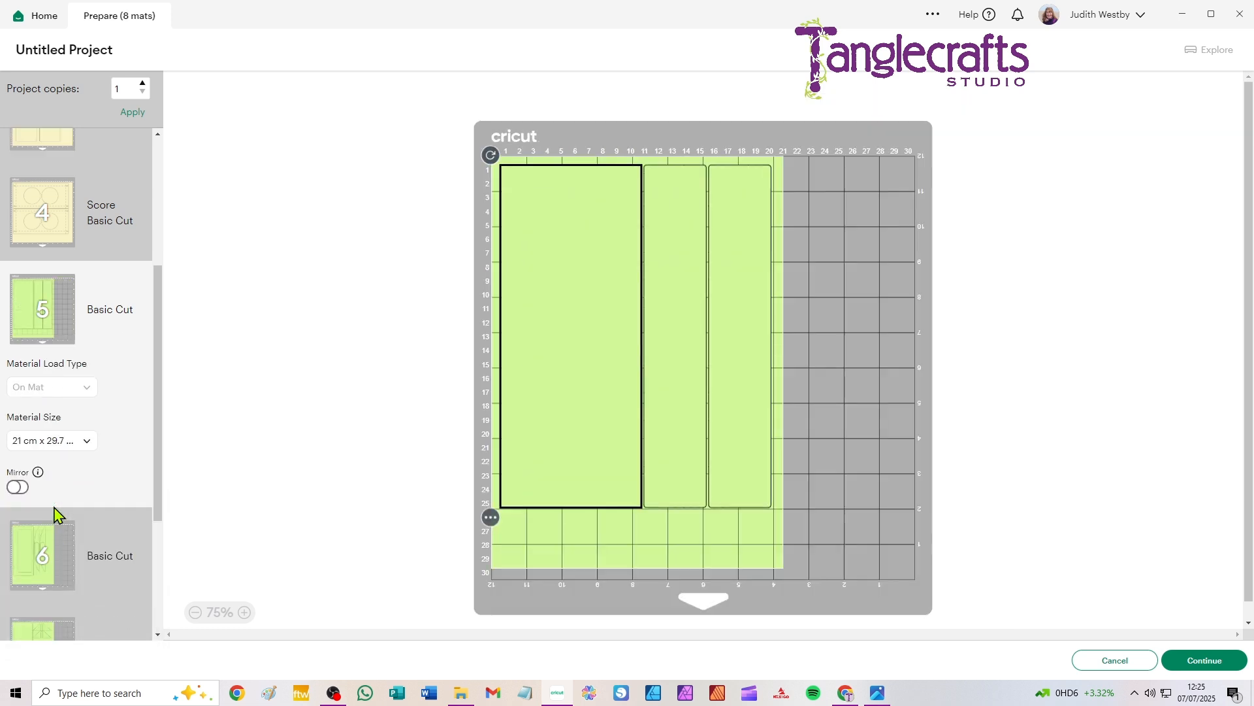
# Step: Set the material size of the pale blue window-piece mat to 21 cm x 29.7 cm (A4)
pyautogui.scroll(-3, 119, 349)
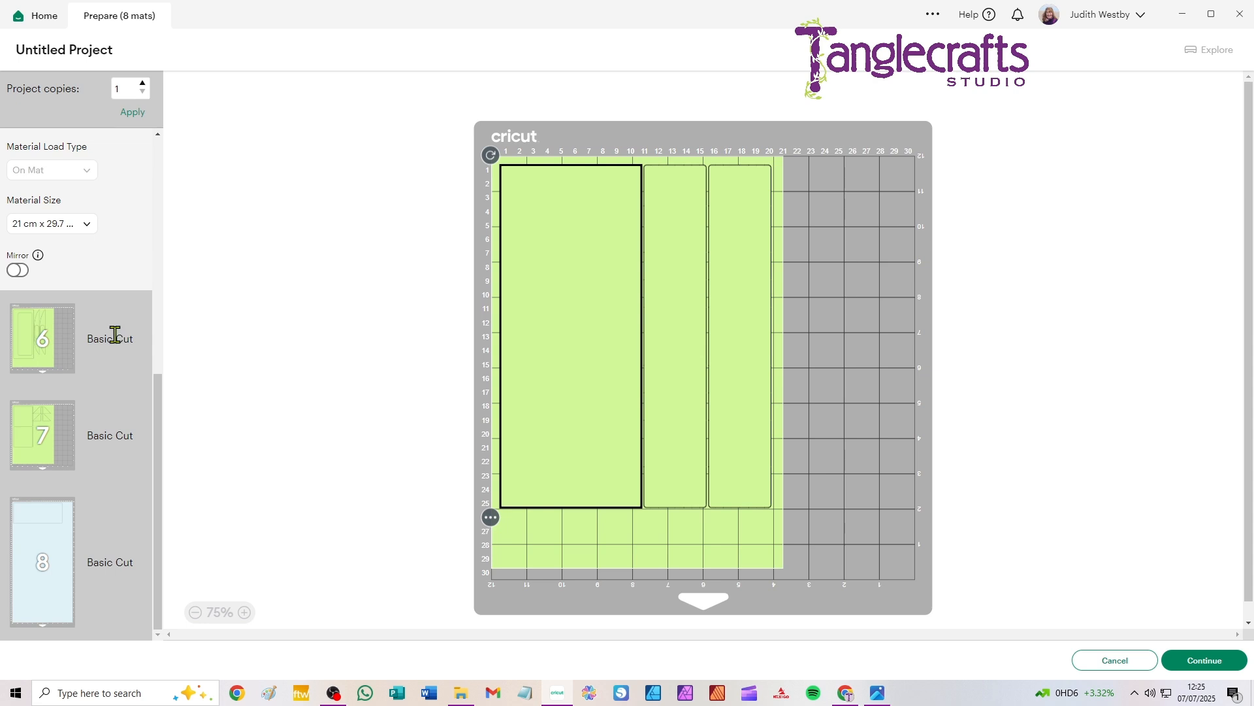
pyautogui.click(45, 549)
pyautogui.click(60, 581)
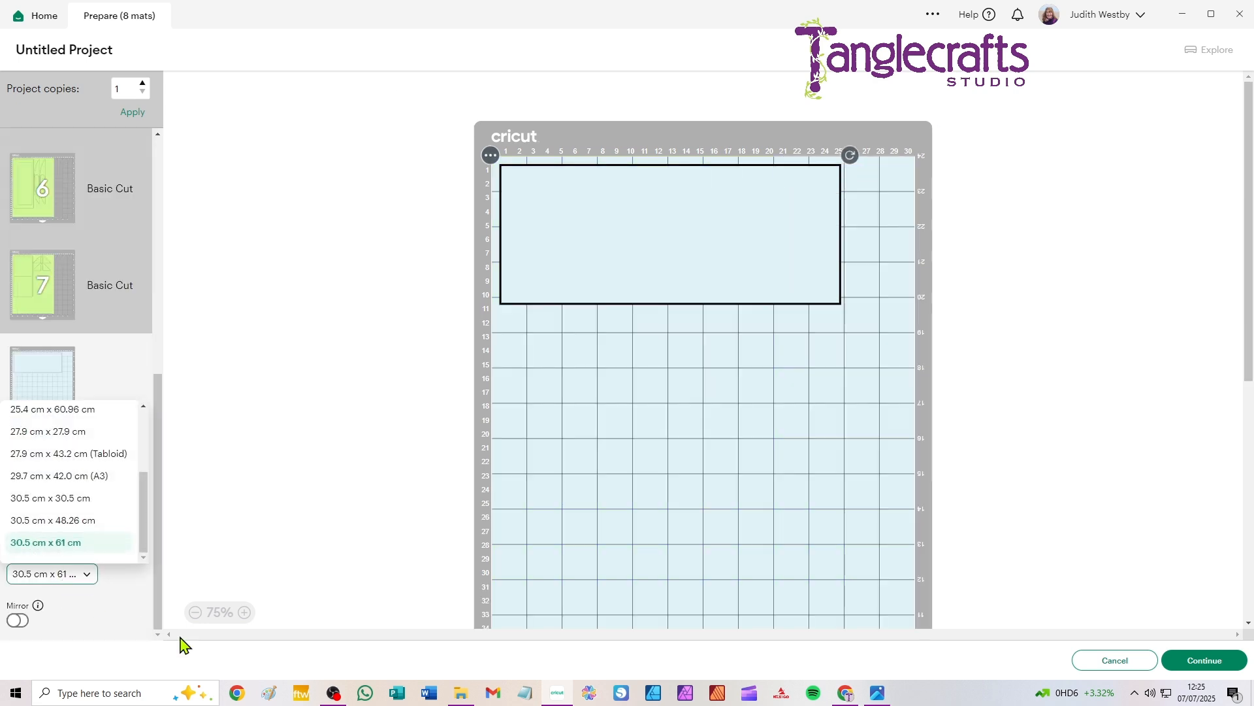
pyautogui.moveTo(146, 543); pyautogui.dragTo(162, 421)
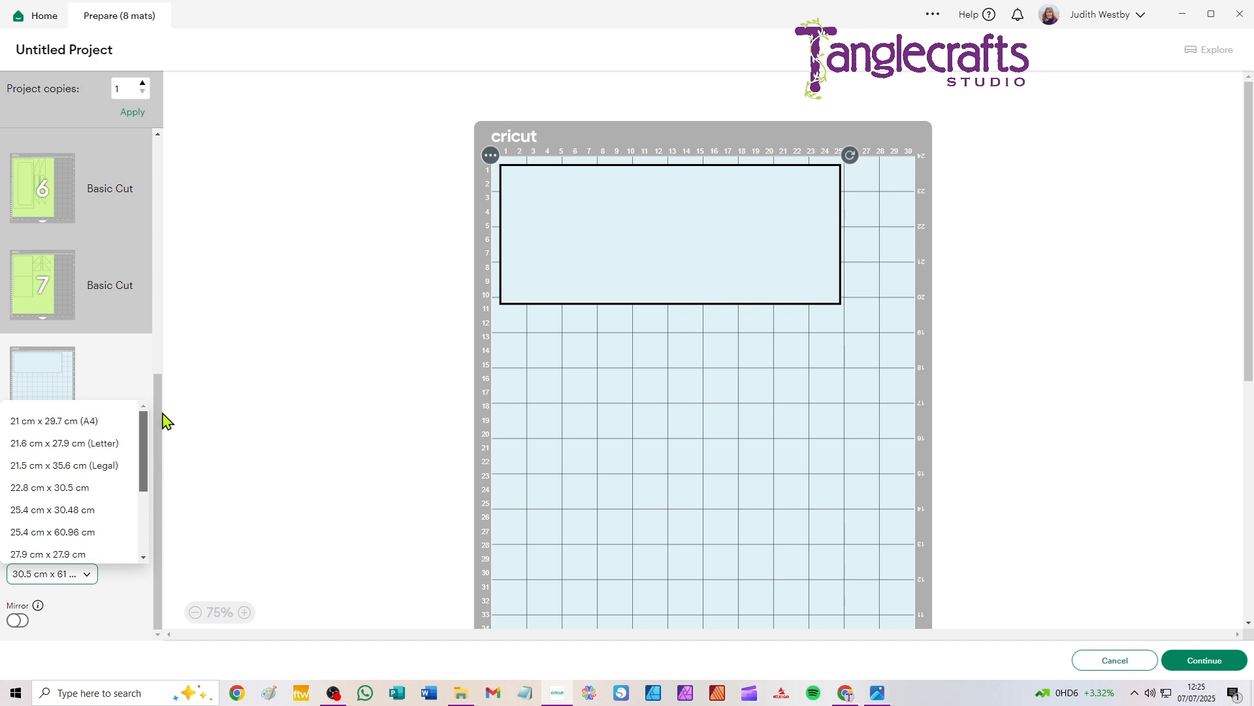
pyautogui.click(47, 424)
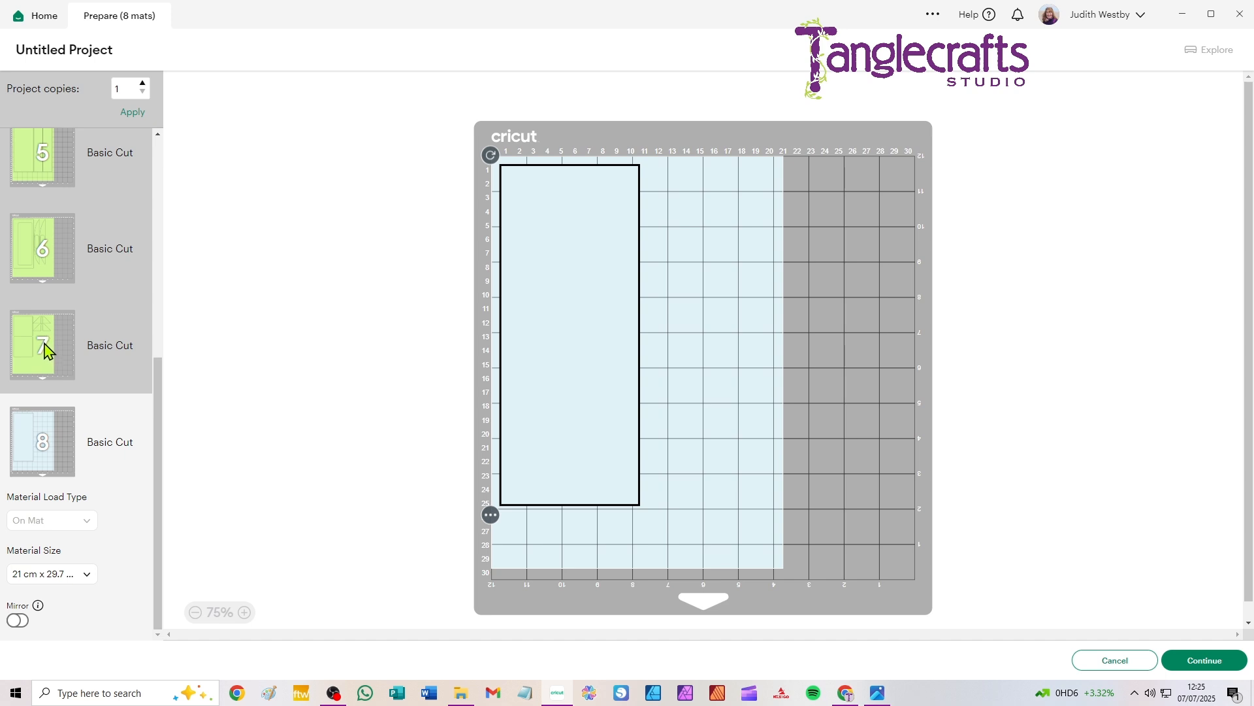
# Step: Continue from the mat preview to the machine connection stage, and cancel the cut to return to the preview
pyautogui.scroll(5, 72, 325)
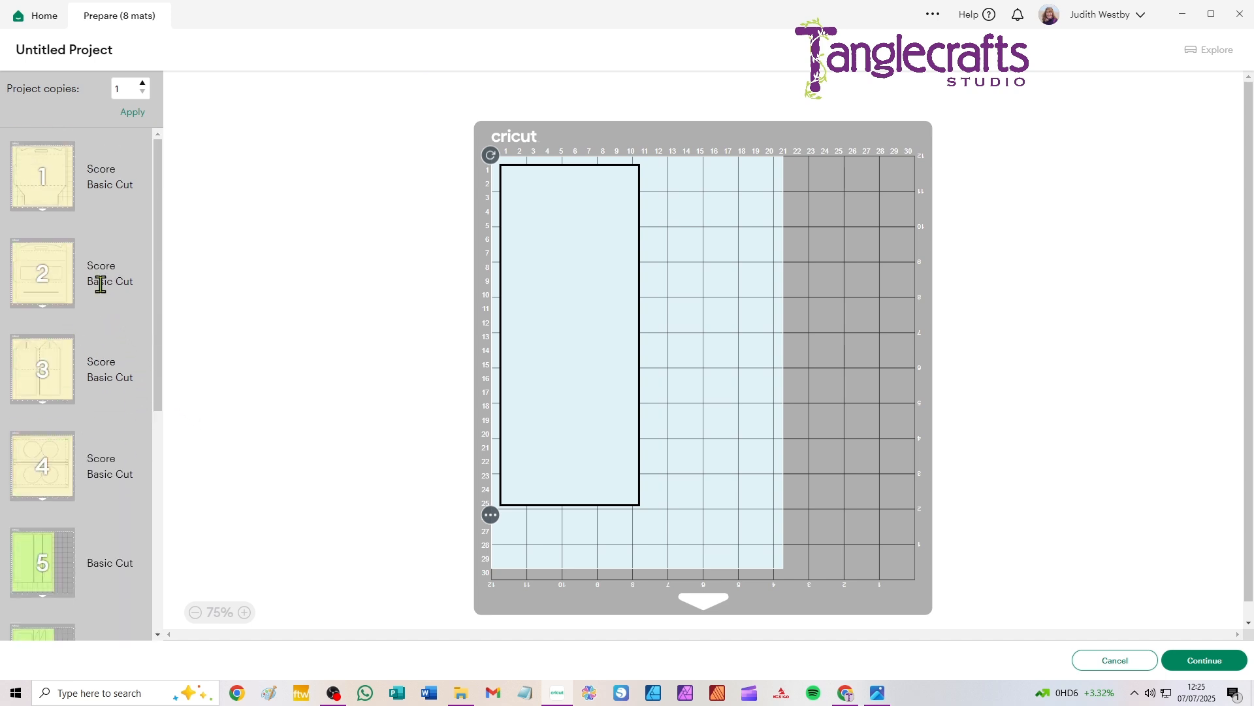
pyautogui.click(1215, 673)
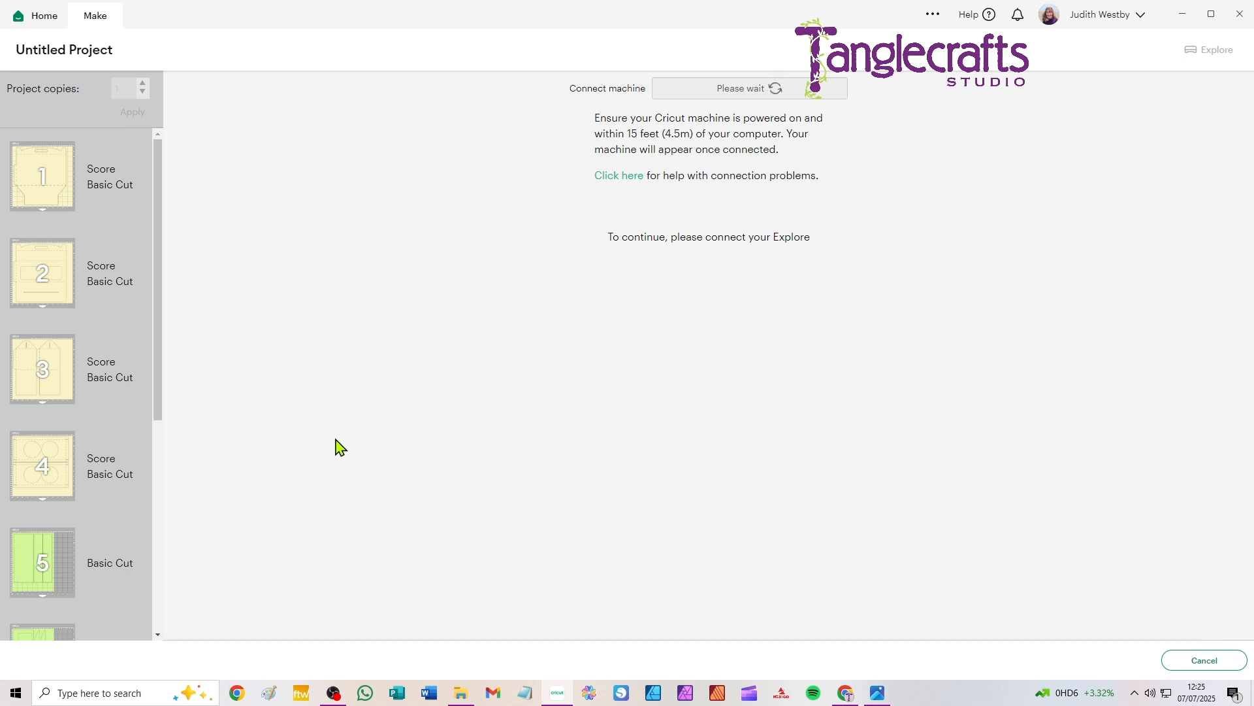
pyautogui.click(1209, 663)
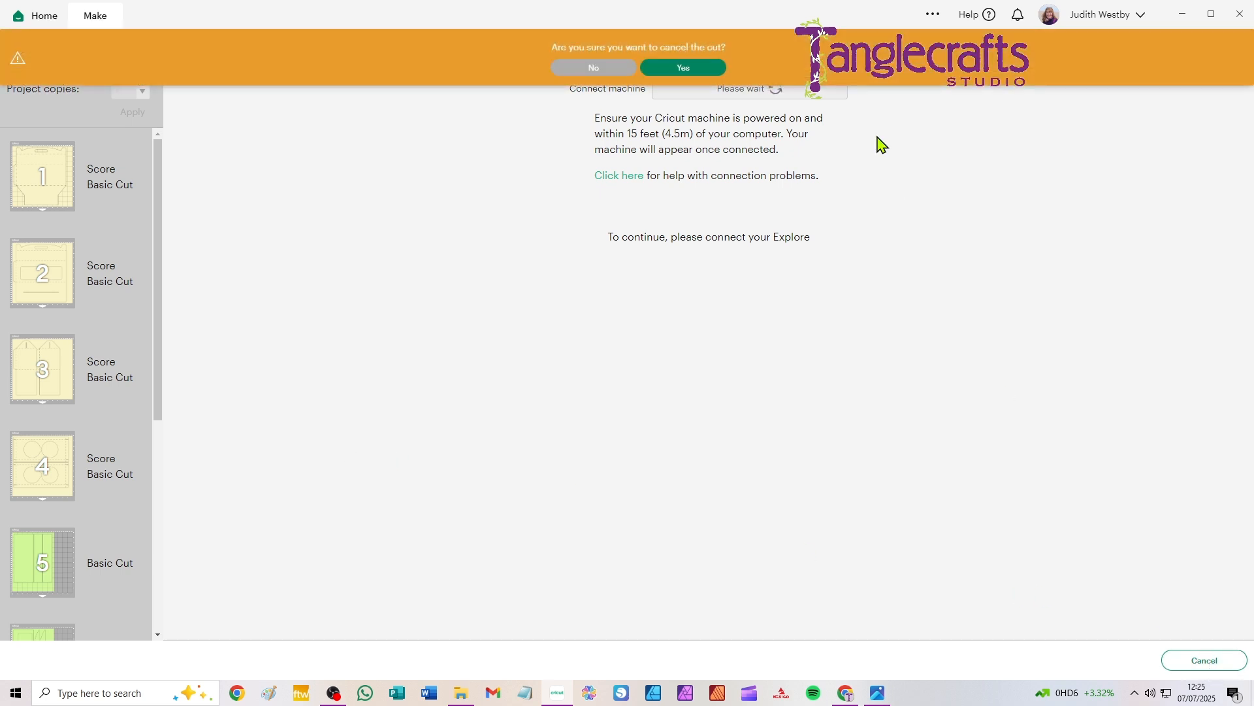
pyautogui.click(683, 70)
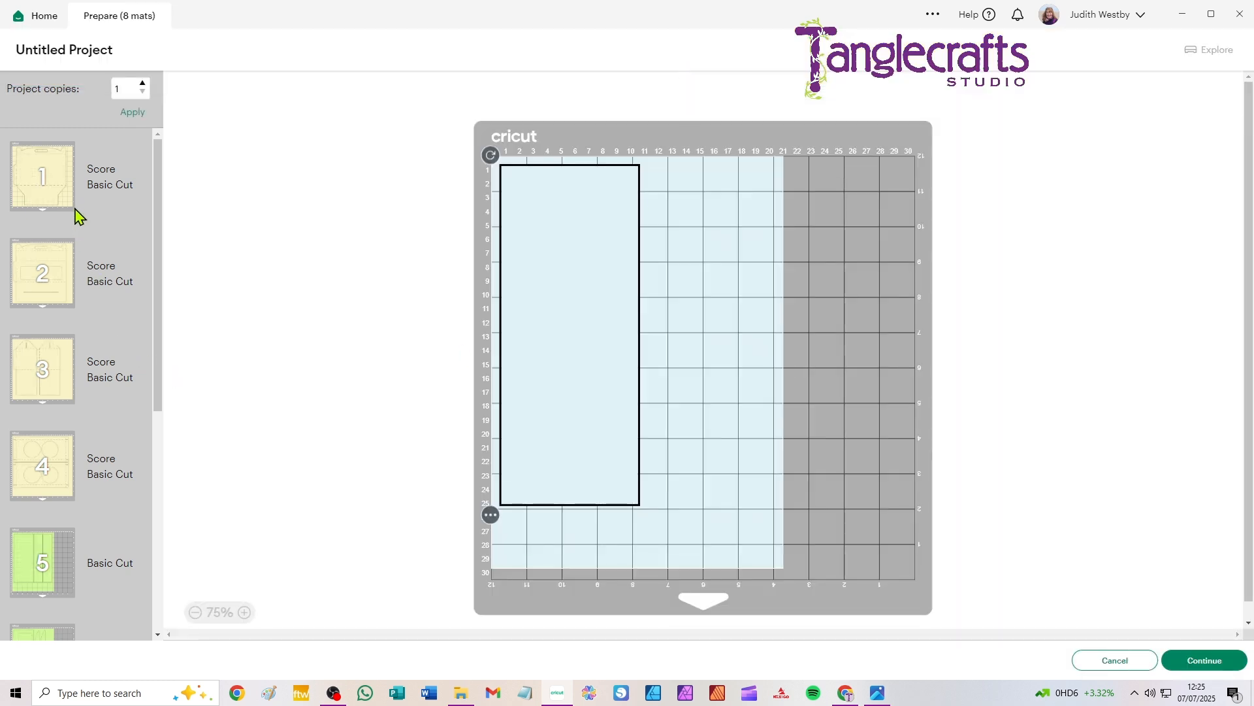
# Step: Review the list of prepared mats through to the pale blue one and return to the canvas
pyautogui.scroll(-3, 78, 198)
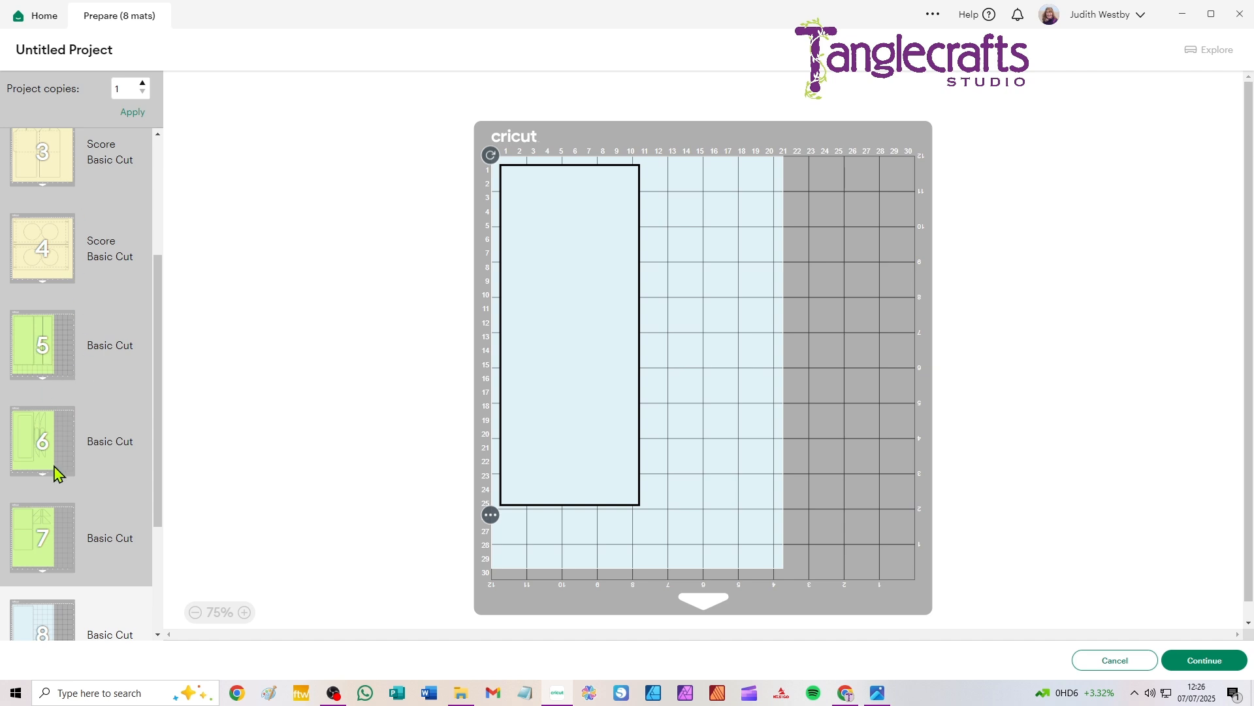
pyautogui.scroll(-3, 55, 472)
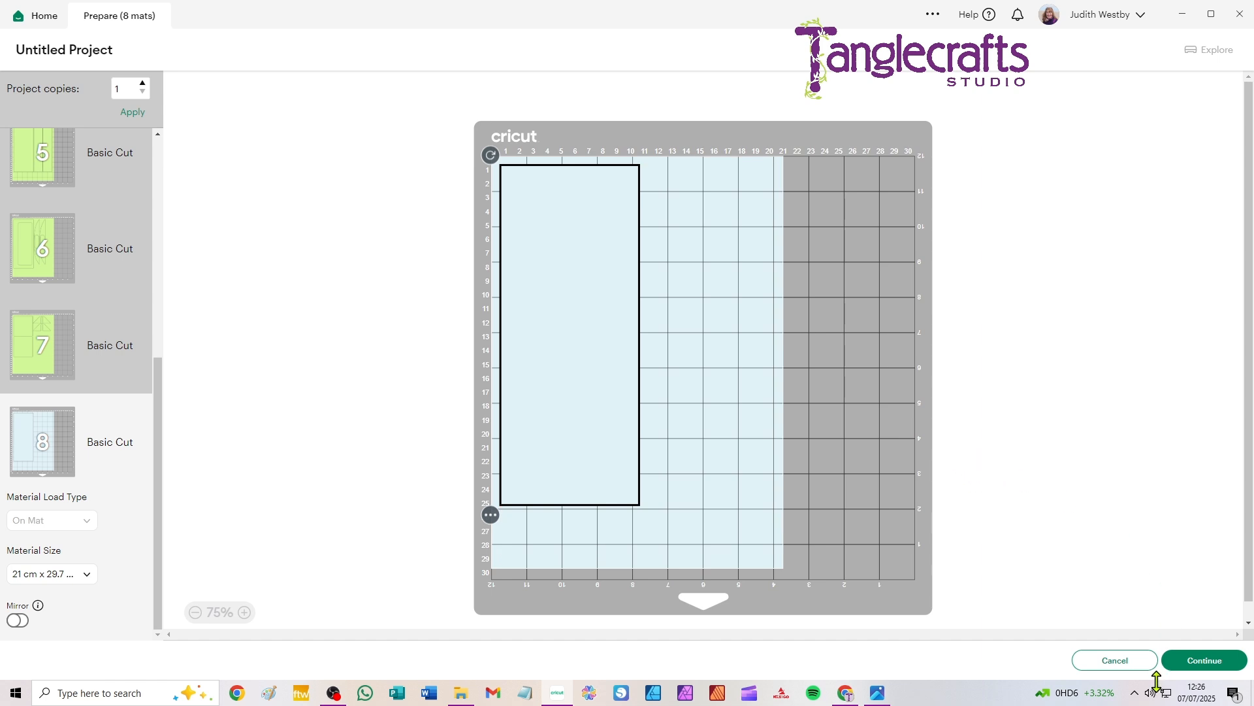
pyautogui.click(1114, 661)
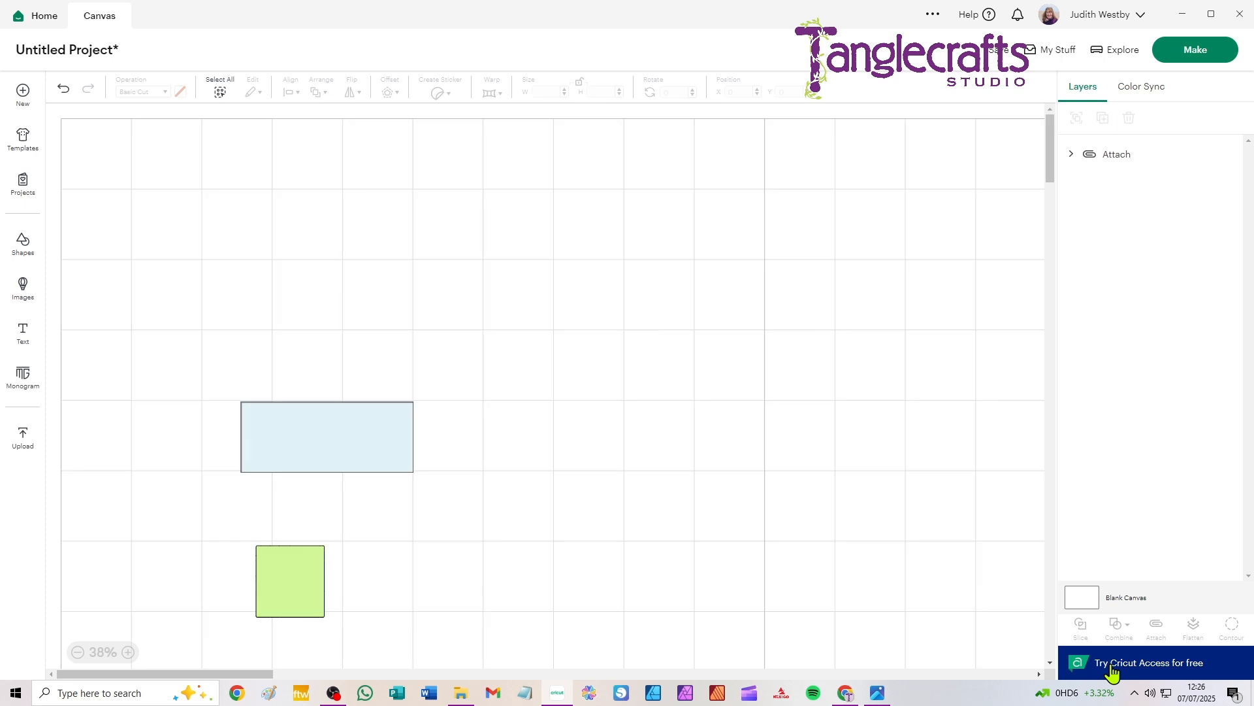
# Step: Switch to the photo viewer and browse the finished mug box pictures from 1.jpg through 7.jpg
pyautogui.click(877, 694)
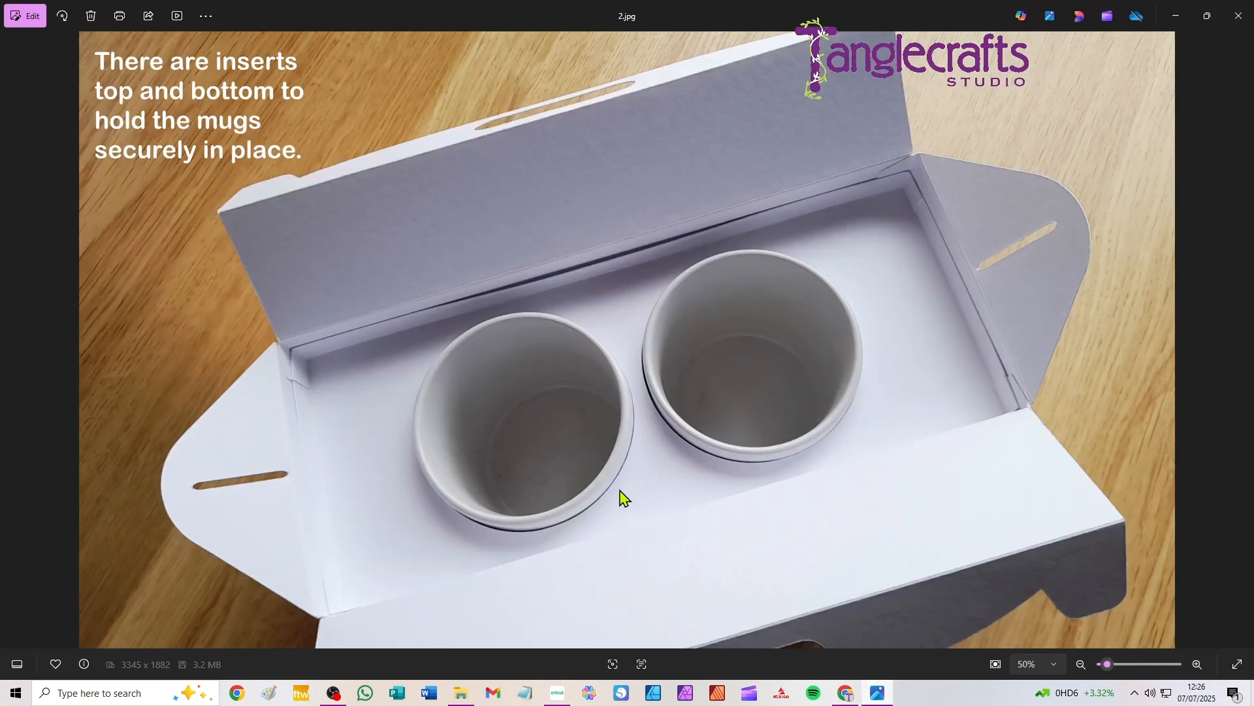
pyautogui.click(13, 340)
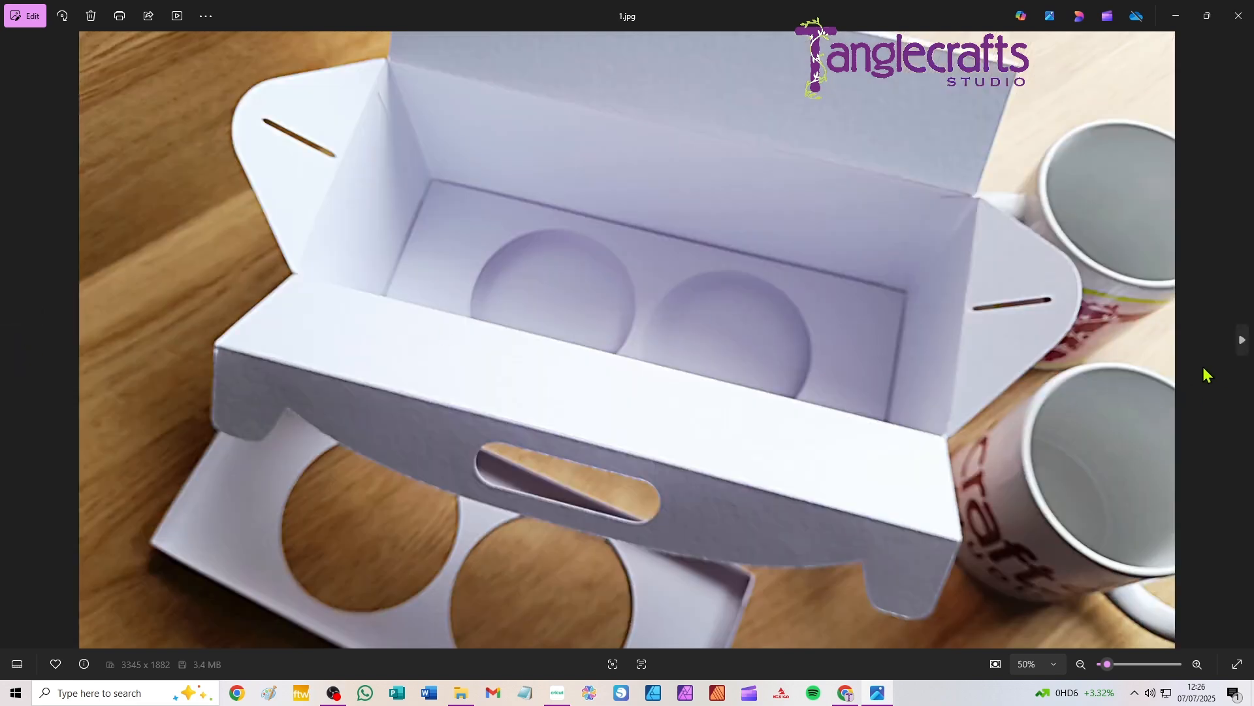
pyautogui.click(1242, 340)
pyautogui.click(1242, 341)
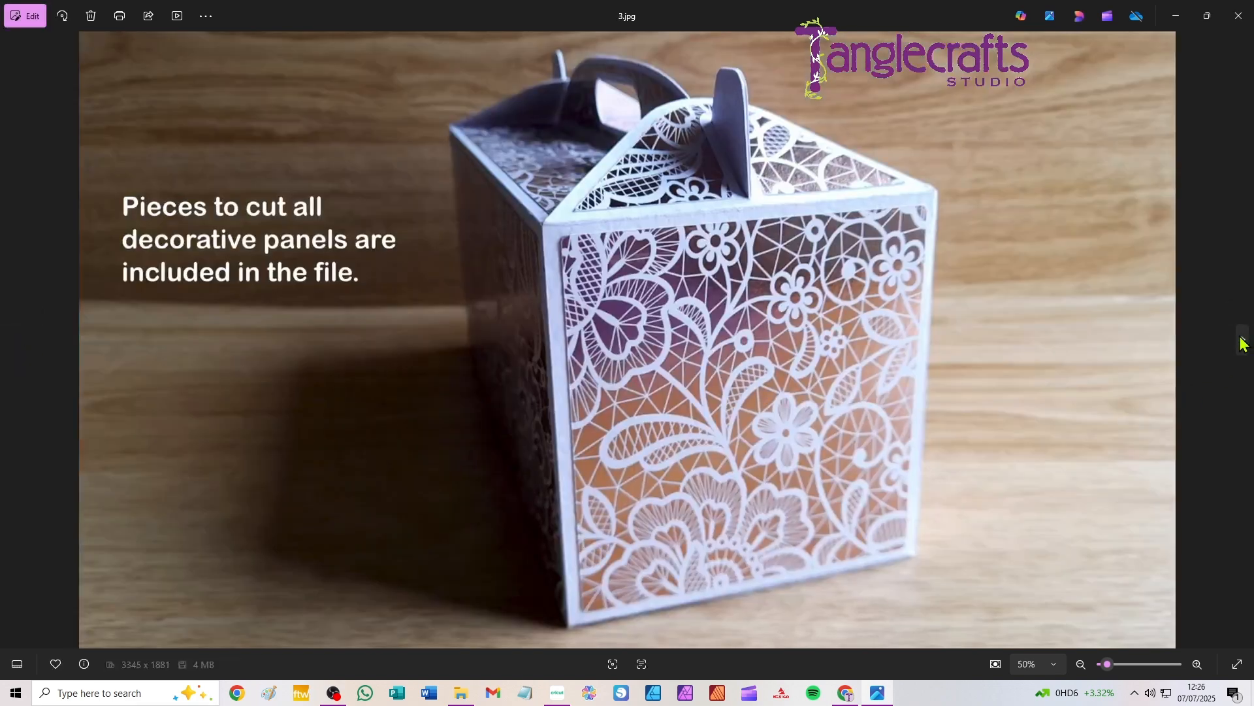
pyautogui.click(1242, 341)
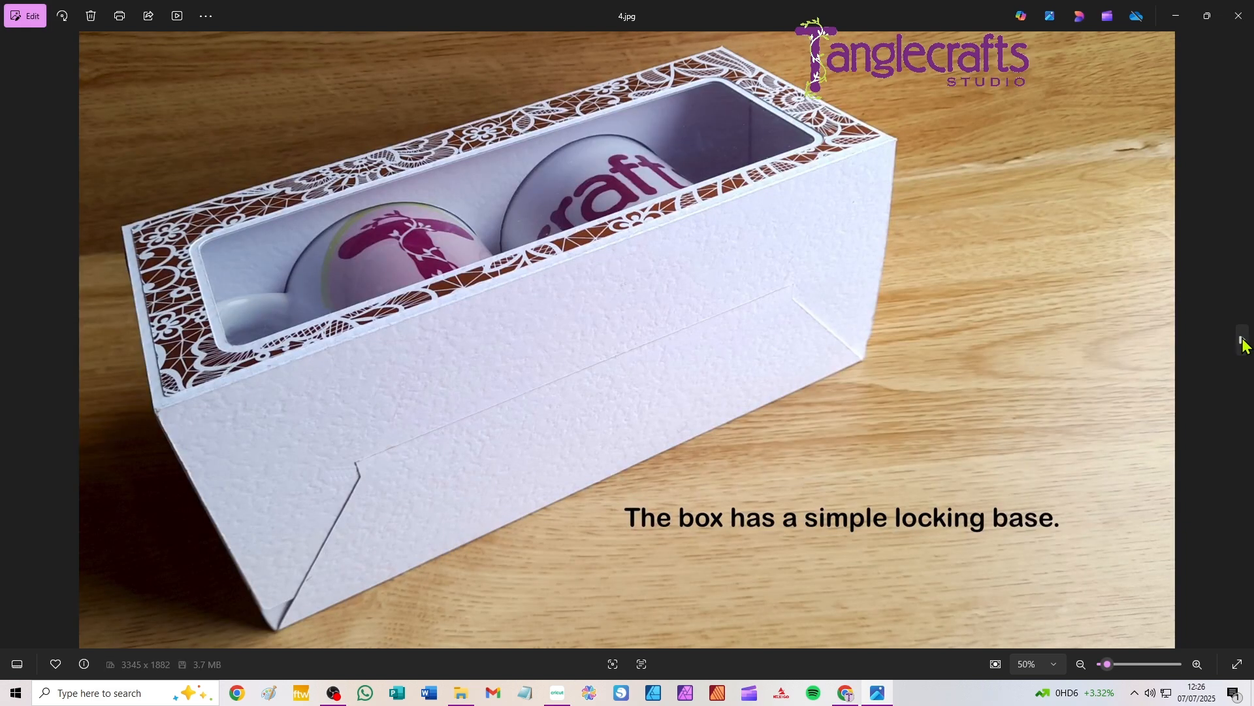
pyautogui.click(1243, 341)
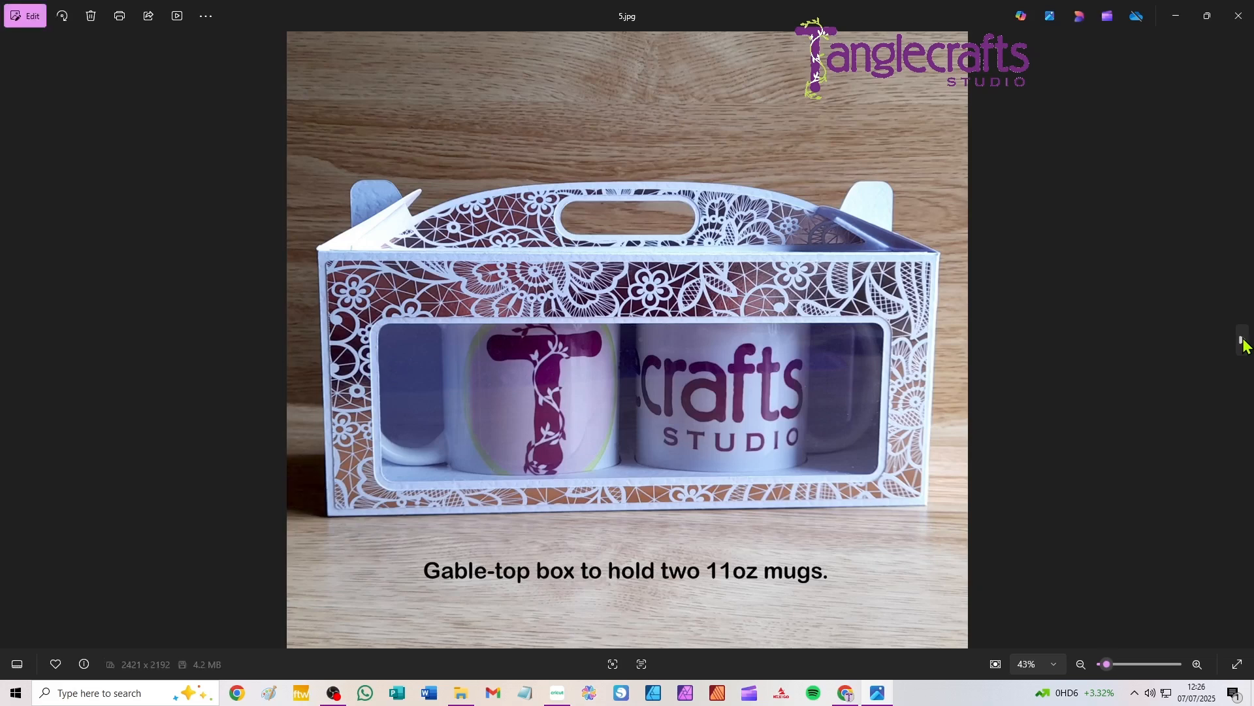
pyautogui.click(1243, 341)
pyautogui.click(1244, 339)
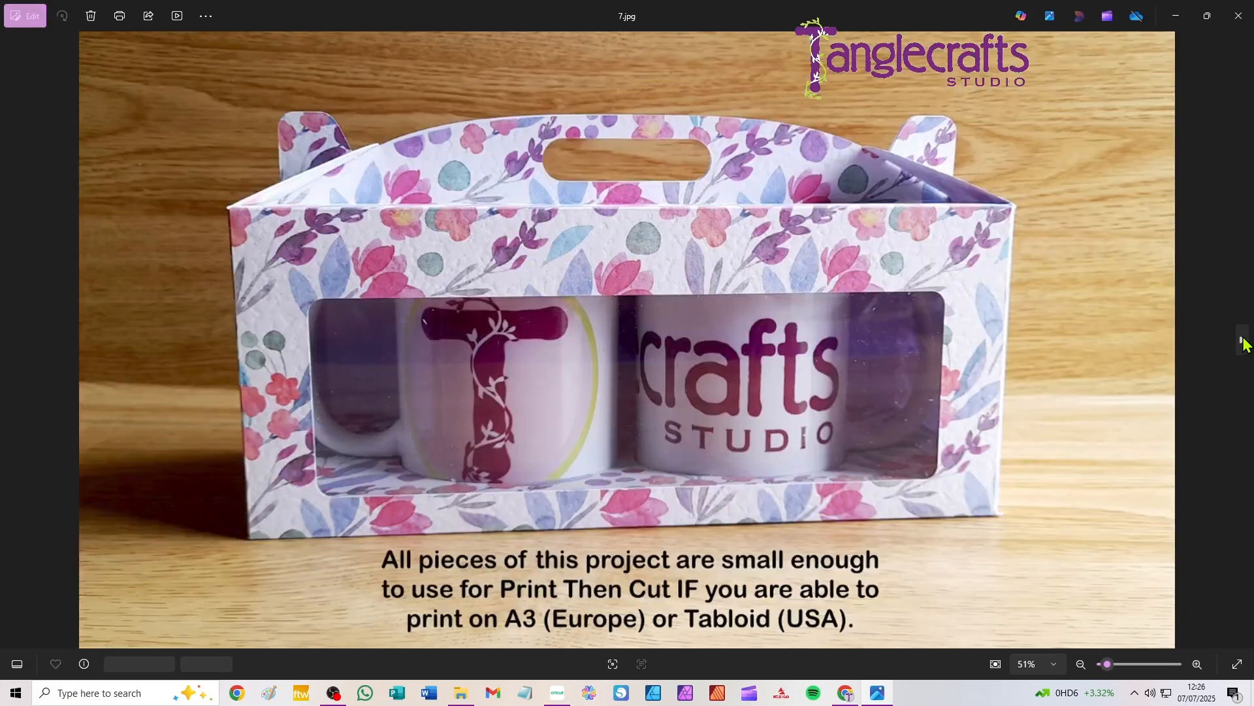